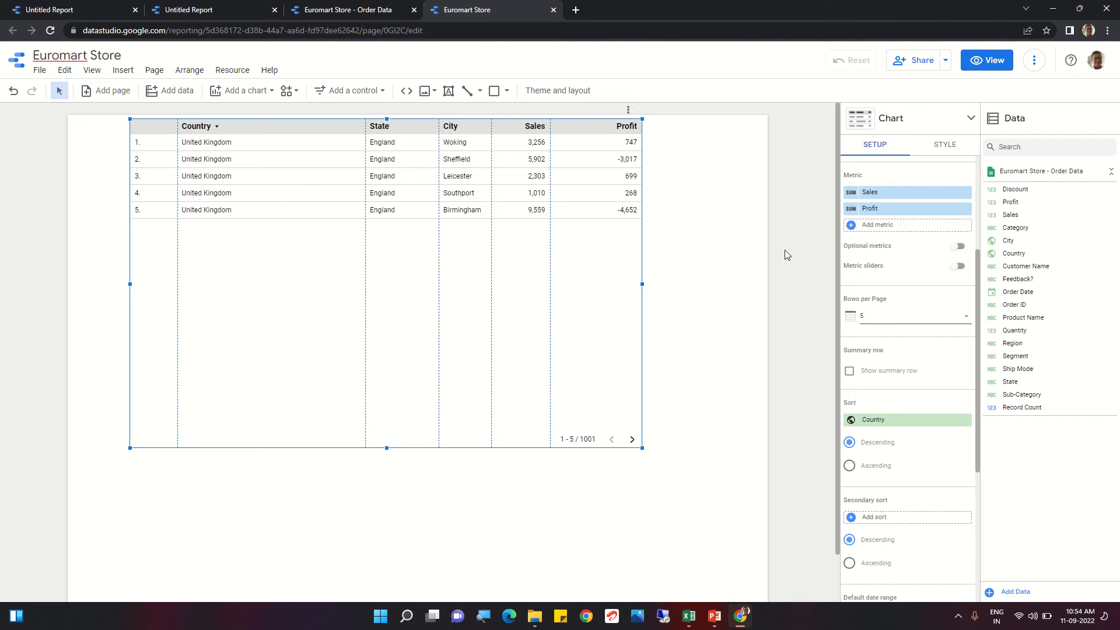
Step: Set the table to 25 rows per page and show its summary row
{"action": "left_click", "coordinate": [908, 322]}
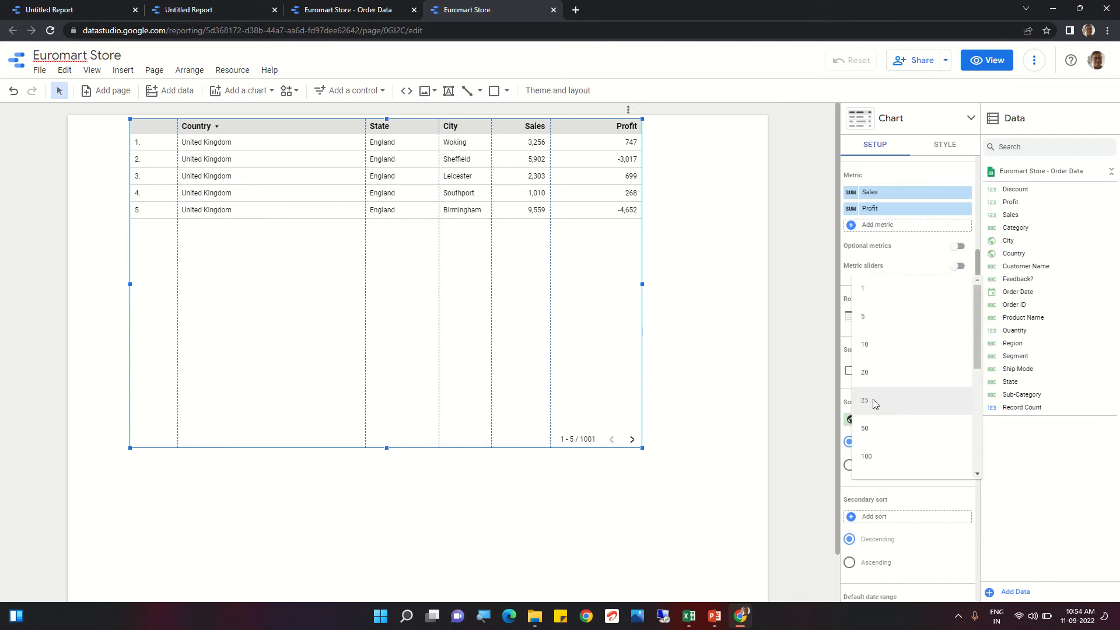
{"action": "left_click", "coordinate": [873, 403]}
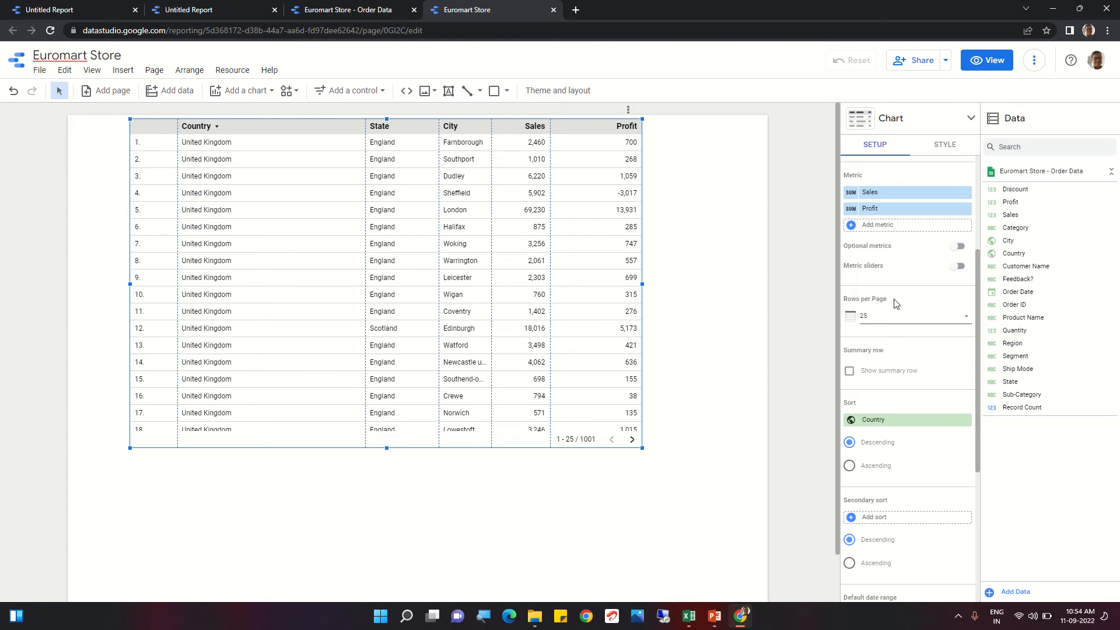
{"action": "left_click", "coordinate": [850, 373]}
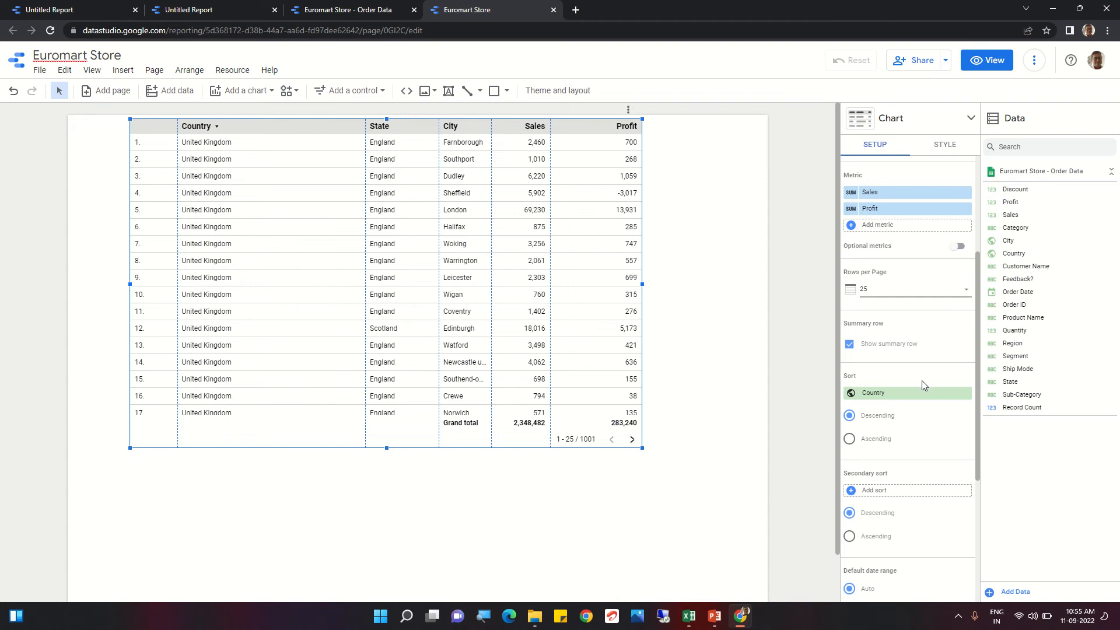
Step: Sort the table by City in descending order
{"action": "scroll", "coordinate": [924, 385], "scroll_direction": "down", "scroll_amount": 1}
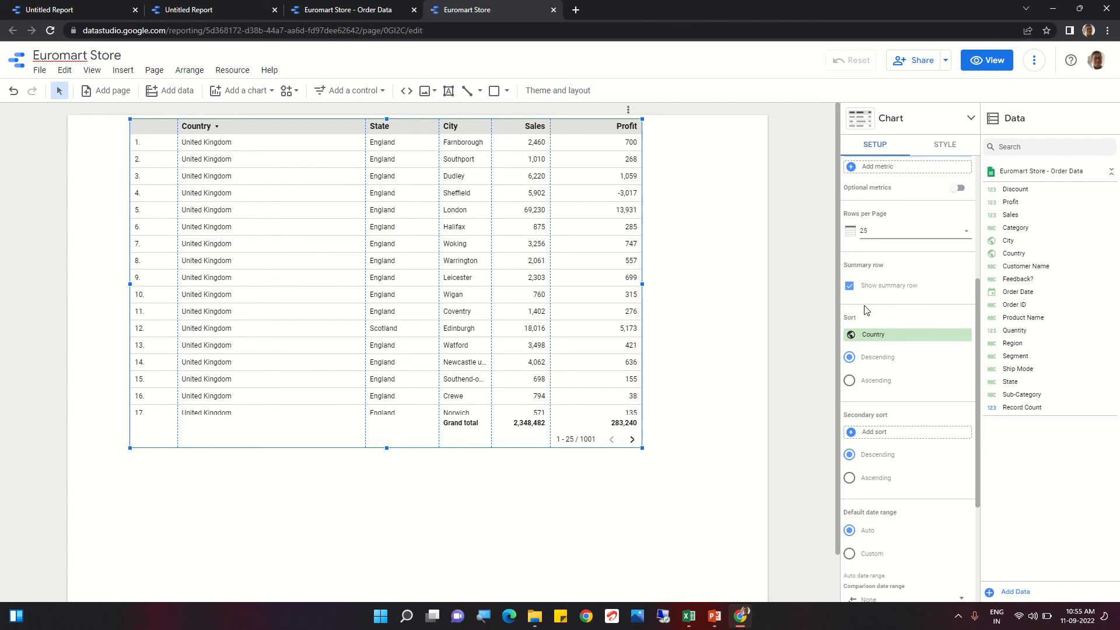
{"action": "left_click", "coordinate": [874, 337]}
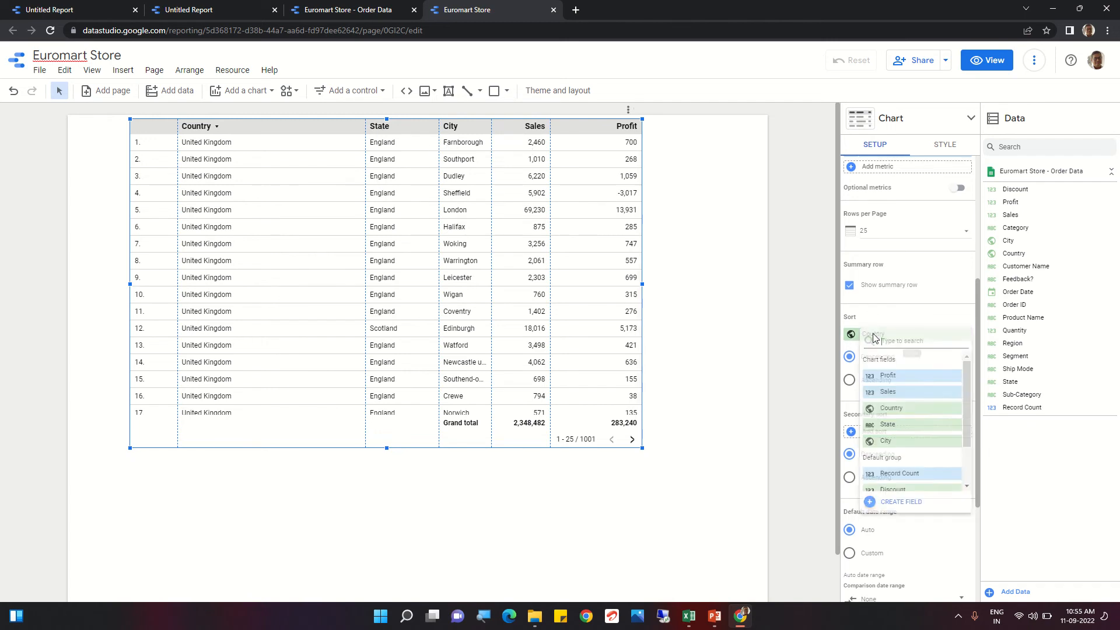
{"action": "left_click", "coordinate": [890, 441]}
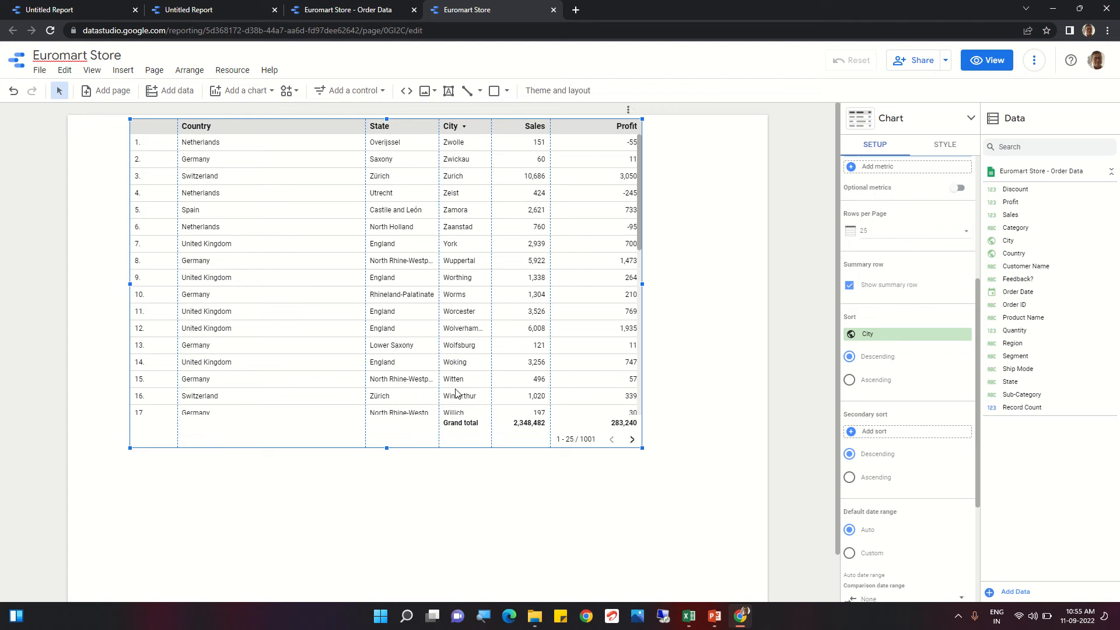
Step: Change the table's primary sort to State in ascending order
{"action": "left_click", "coordinate": [864, 336]}
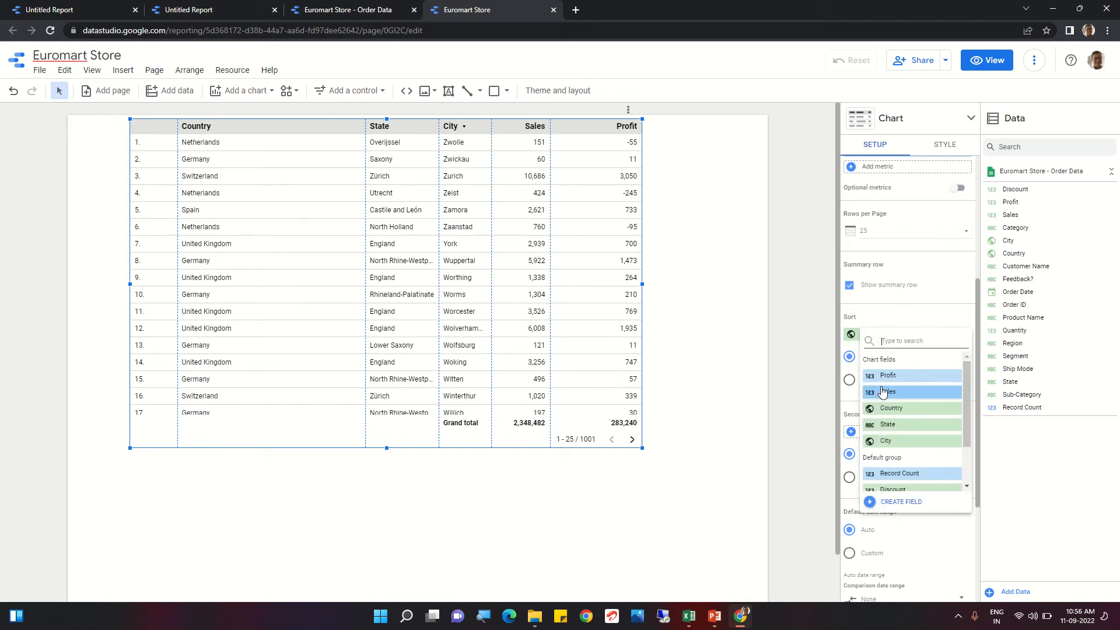
{"action": "left_click", "coordinate": [888, 428]}
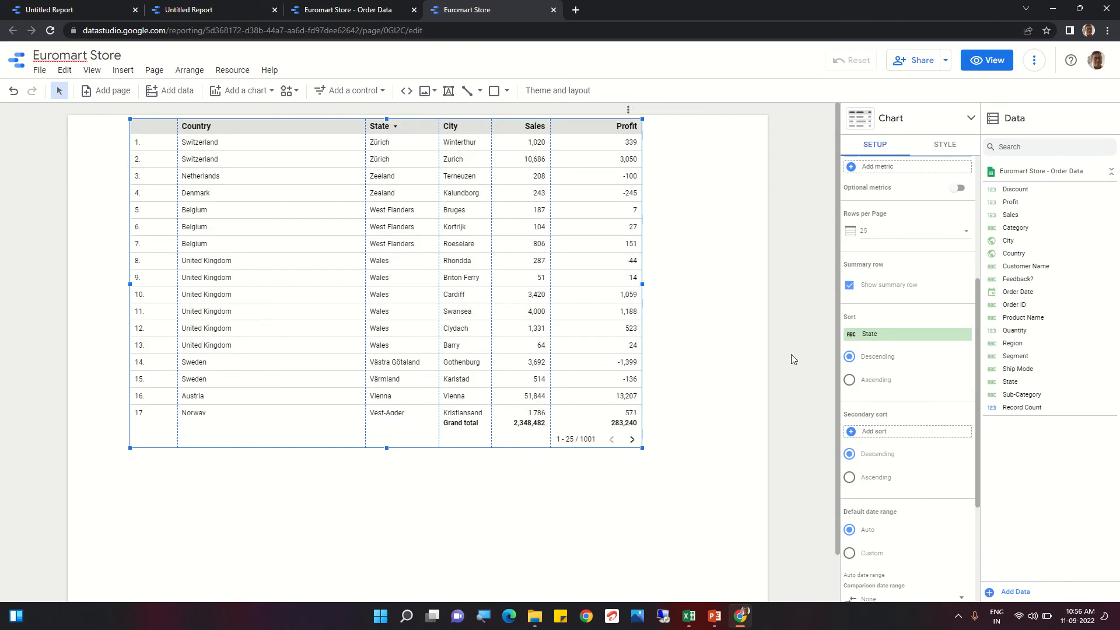
{"action": "left_click", "coordinate": [850, 380]}
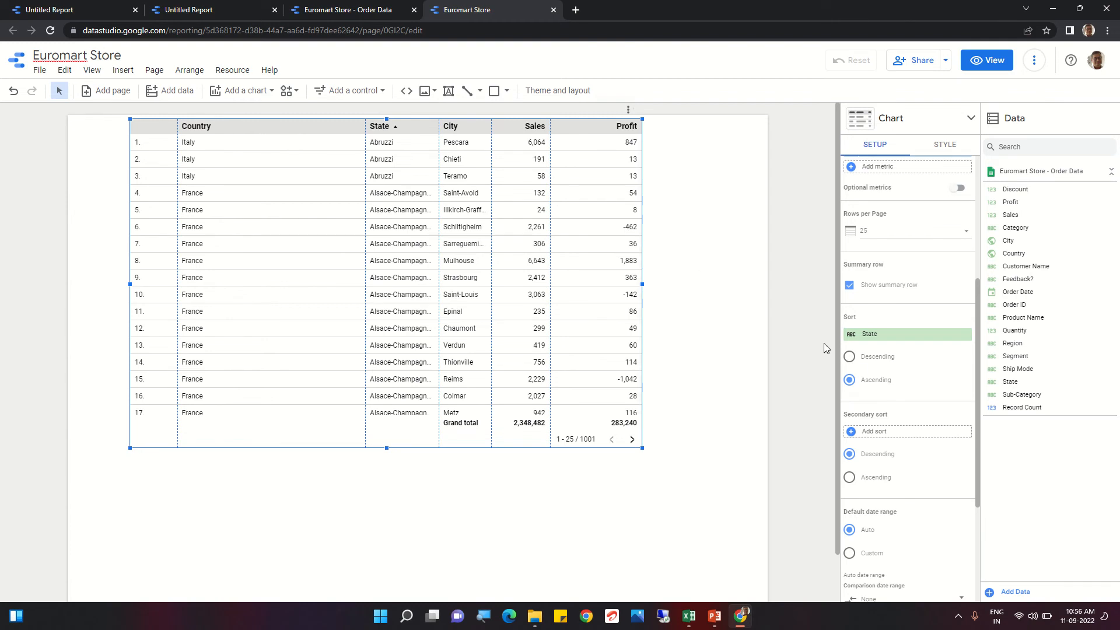
Step: Change the table's primary sort to Sales in descending order
{"action": "left_click", "coordinate": [862, 335]}
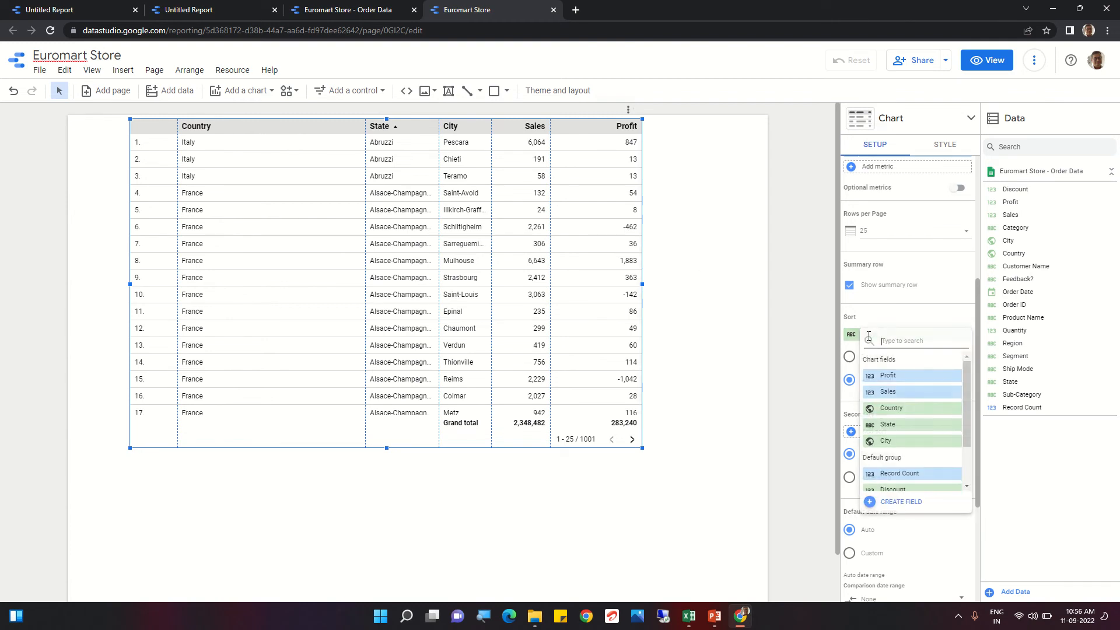
{"action": "left_click", "coordinate": [896, 395]}
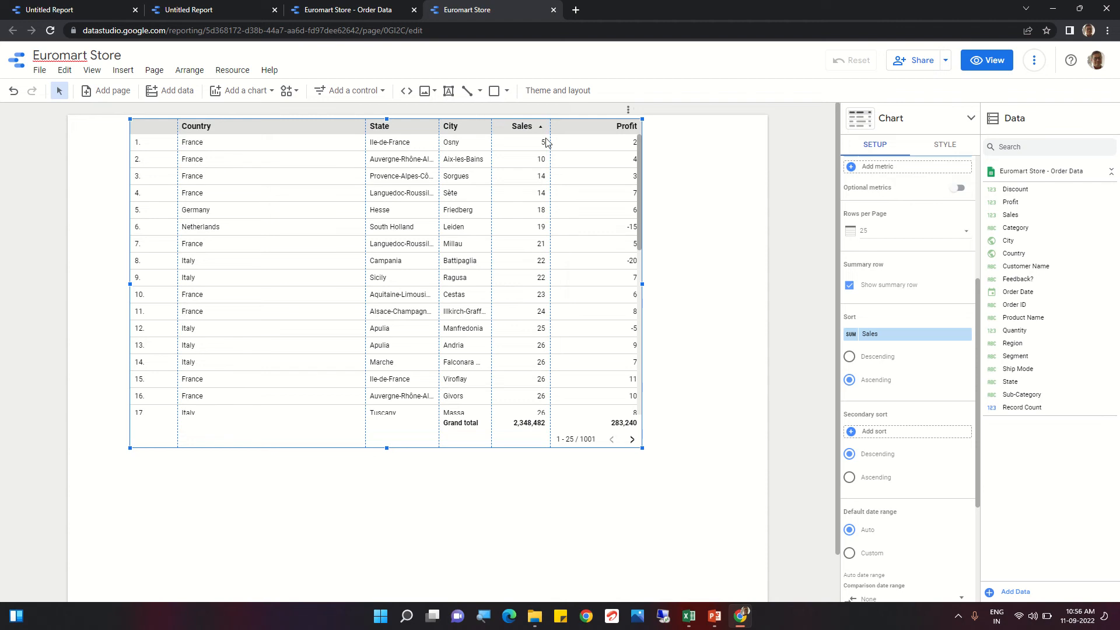
{"action": "left_click", "coordinate": [850, 357]}
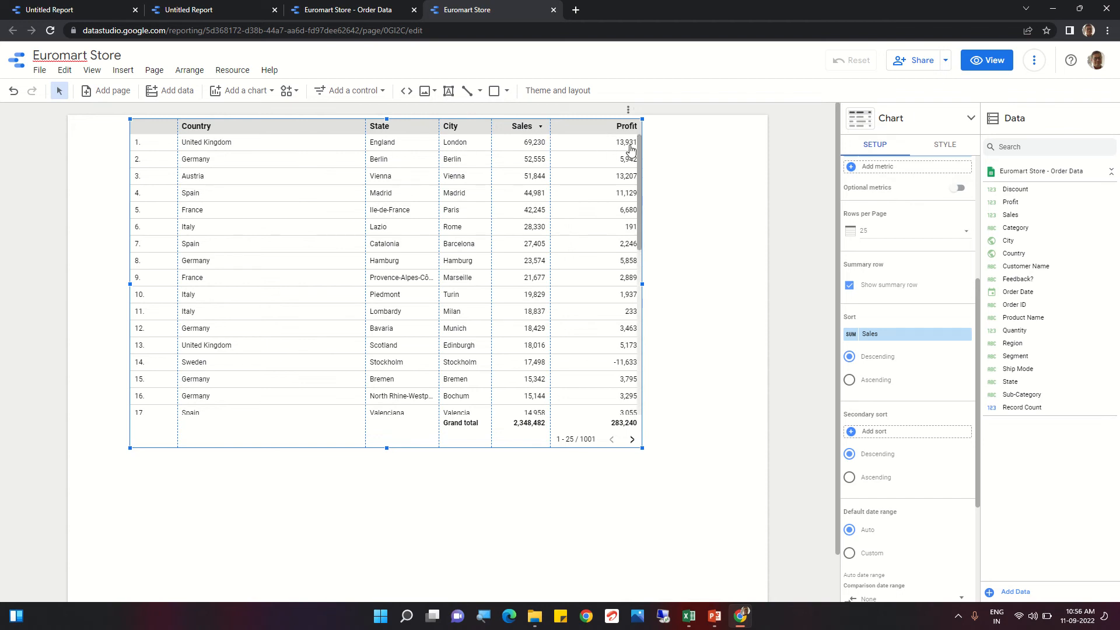
Step: Sort the table by Profit in descending order and add Country as the descending secondary sort
{"action": "left_click", "coordinate": [877, 336]}
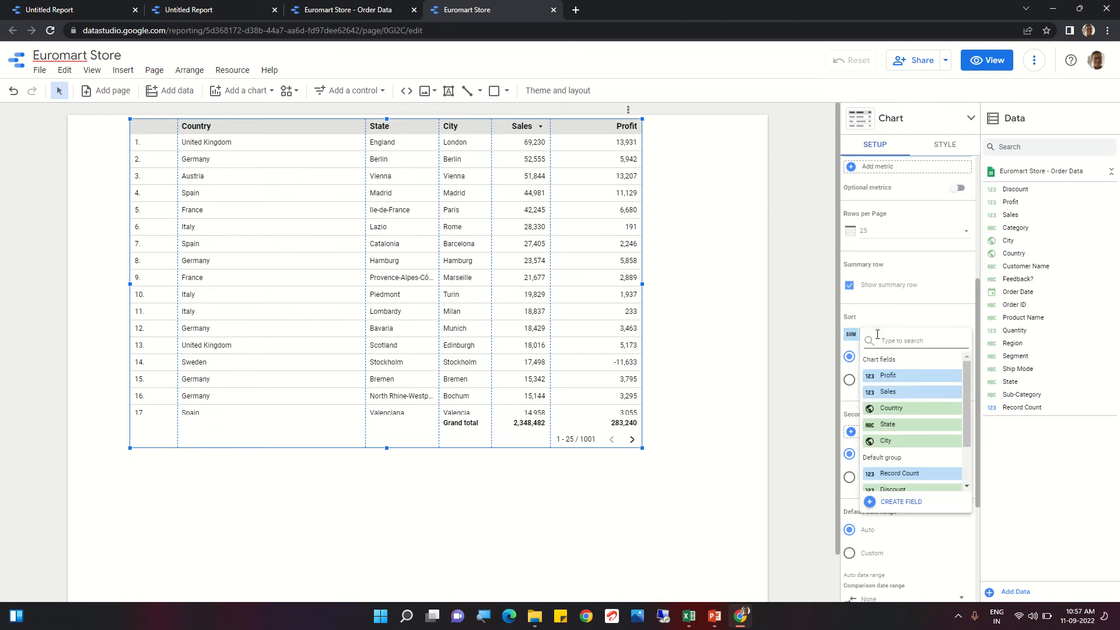
{"action": "left_click", "coordinate": [890, 376]}
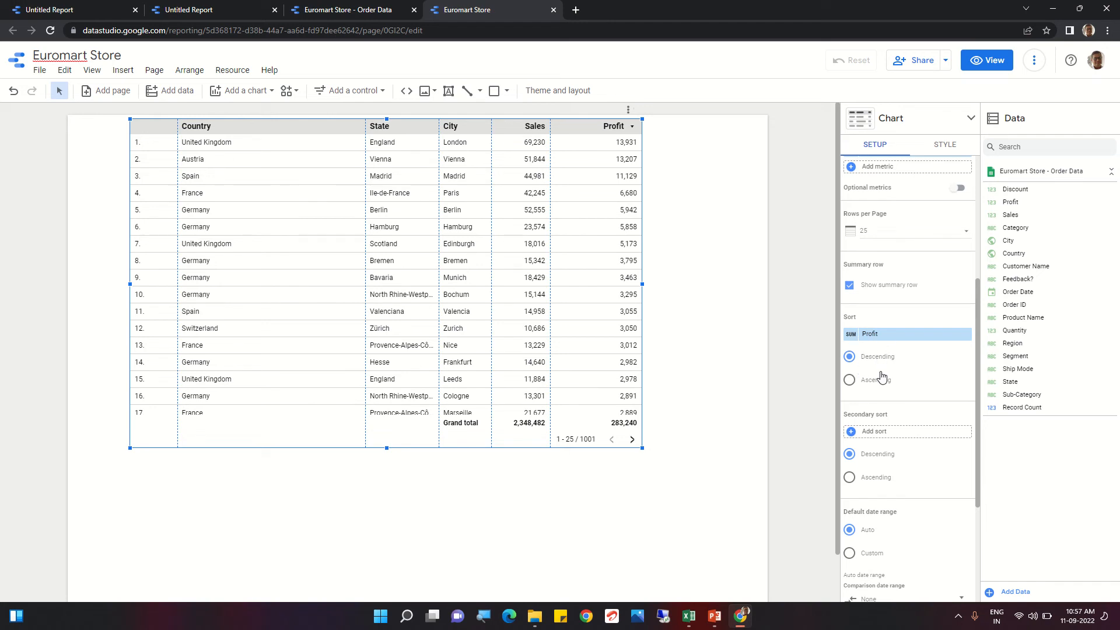
{"action": "scroll", "coordinate": [881, 391], "scroll_direction": "down", "scroll_amount": 1}
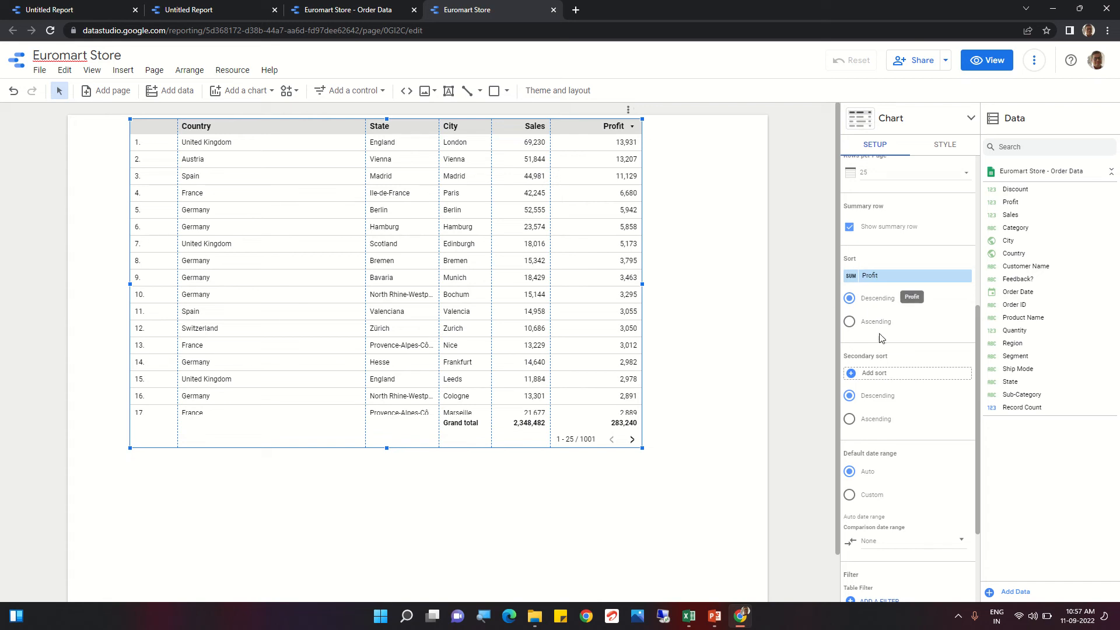
{"action": "left_click", "coordinate": [880, 375]}
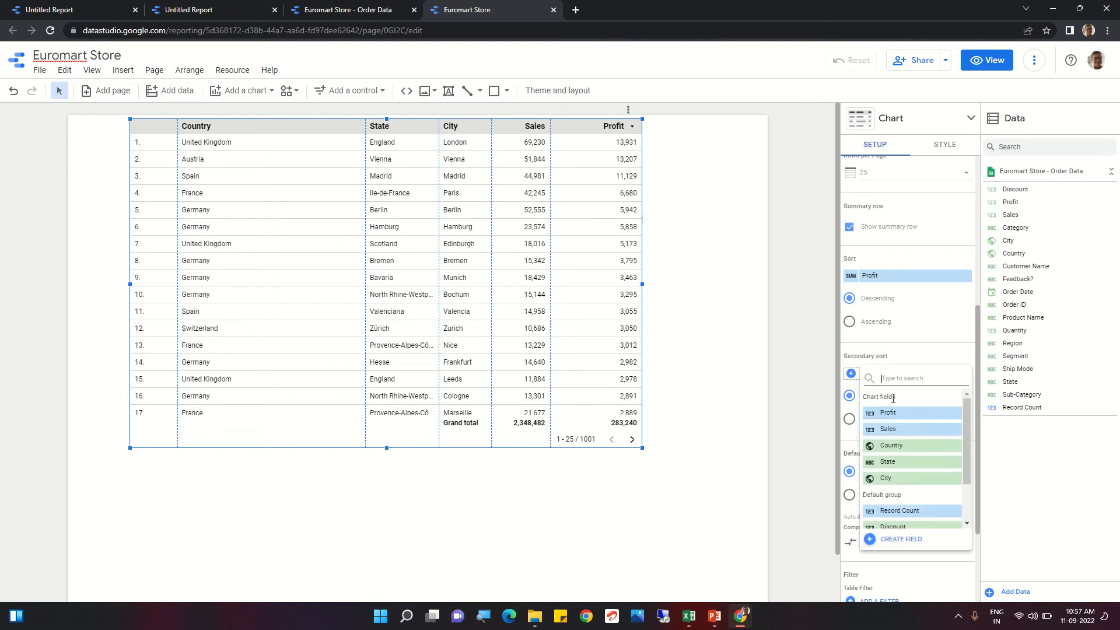
{"action": "left_click", "coordinate": [891, 447]}
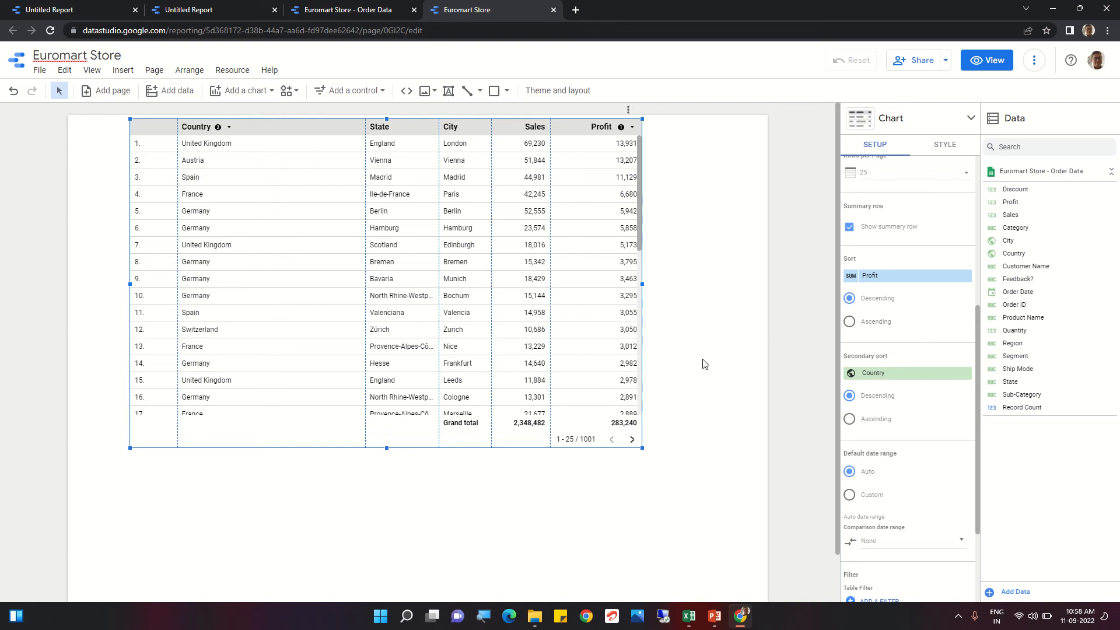
Step: Set the start date of the table's comparison date range to January 1, 2013
{"action": "scroll", "coordinate": [875, 367], "scroll_direction": "down", "scroll_amount": 1}
{"action": "scroll", "coordinate": [891, 357], "scroll_direction": "down", "scroll_amount": 2}
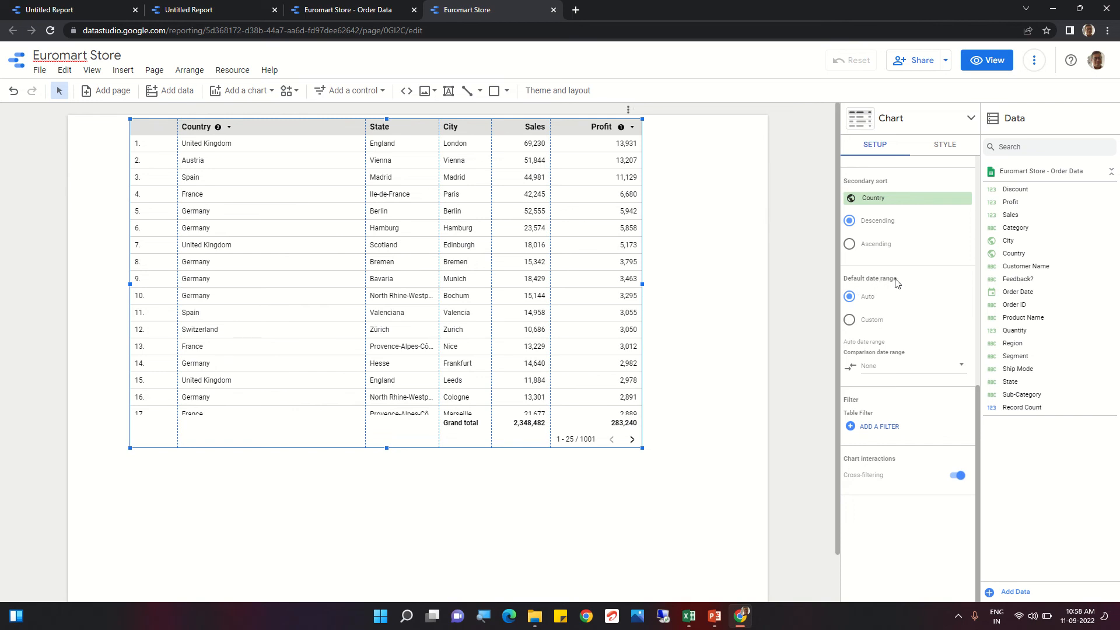
{"action": "left_click", "coordinate": [866, 367]}
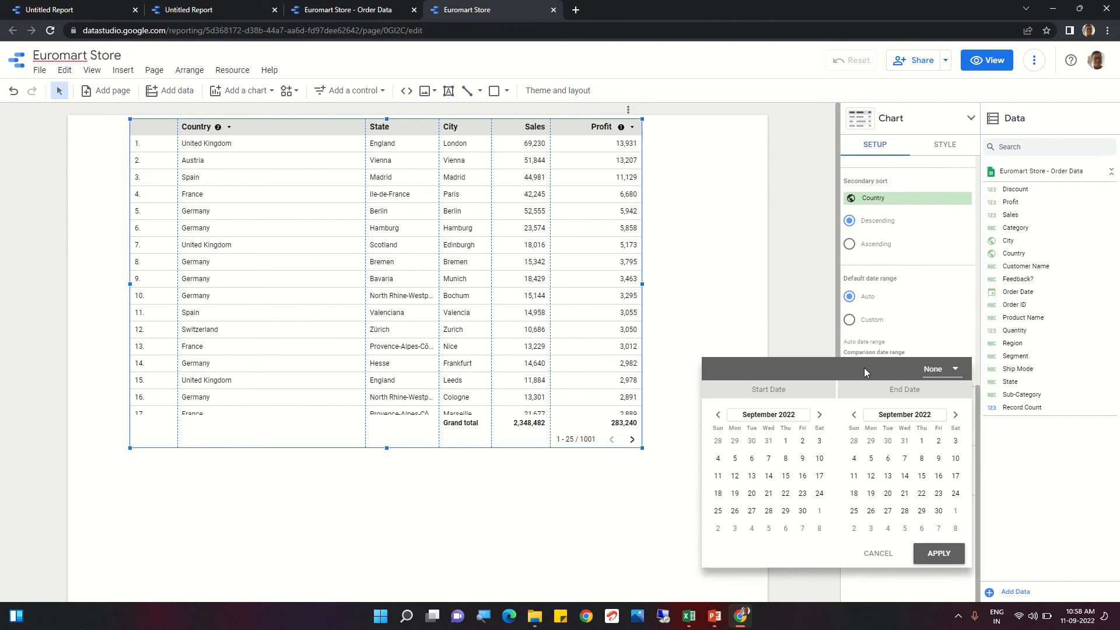
{"action": "left_click", "coordinate": [803, 417]}
{"action": "left_click", "coordinate": [765, 415]}
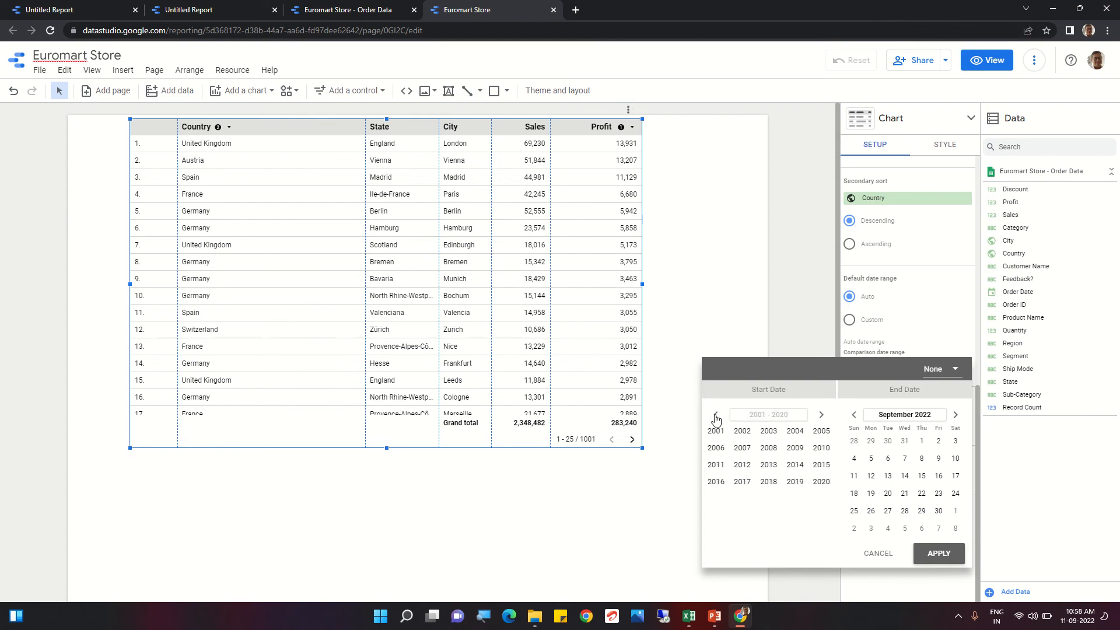
{"action": "left_click", "coordinate": [769, 465]}
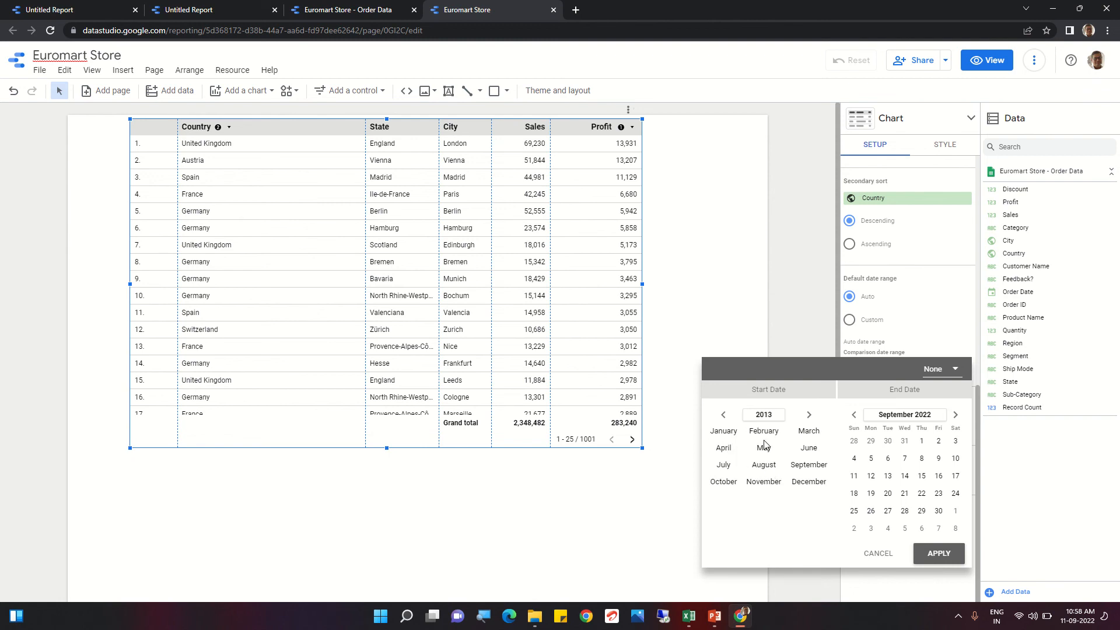
{"action": "left_click", "coordinate": [727, 434]}
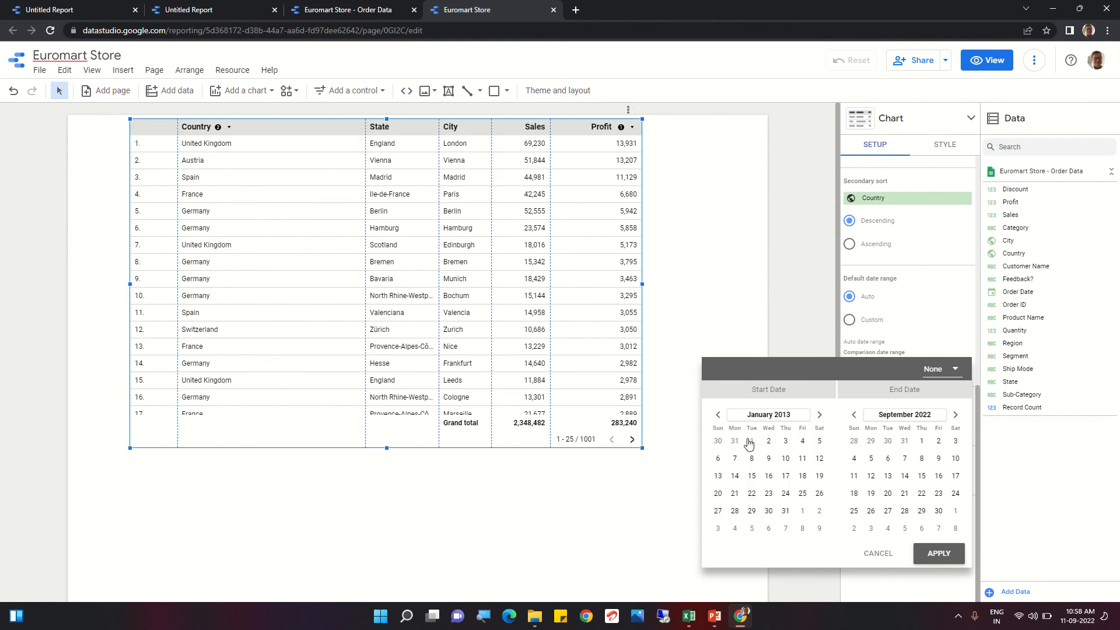
{"action": "left_click", "coordinate": [752, 441]}
Step: Set the end date of the comparison date range to December 31, 2013 and apply the fixed range
{"action": "left_click", "coordinate": [899, 415]}
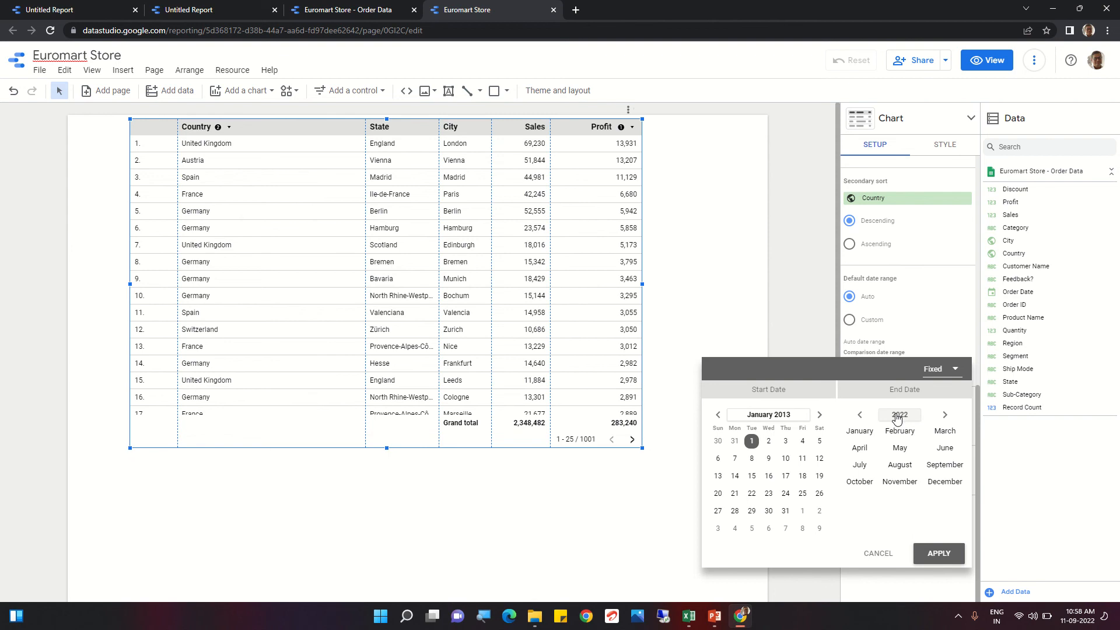
{"action": "left_click", "coordinate": [899, 415]}
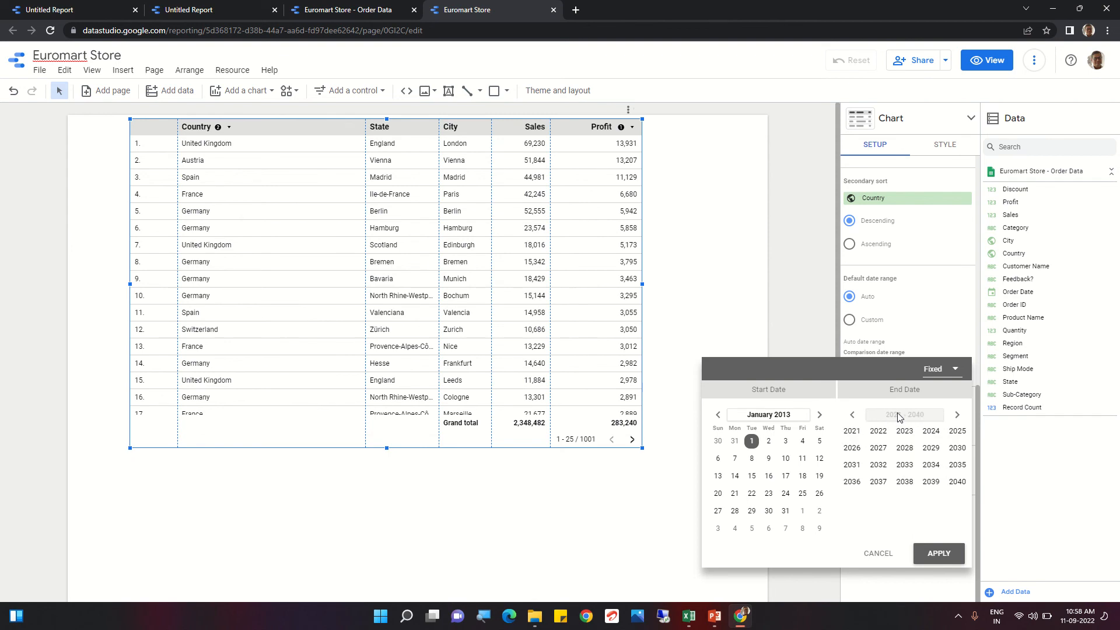
{"action": "left_click", "coordinate": [852, 415]}
{"action": "left_click", "coordinate": [852, 415]}
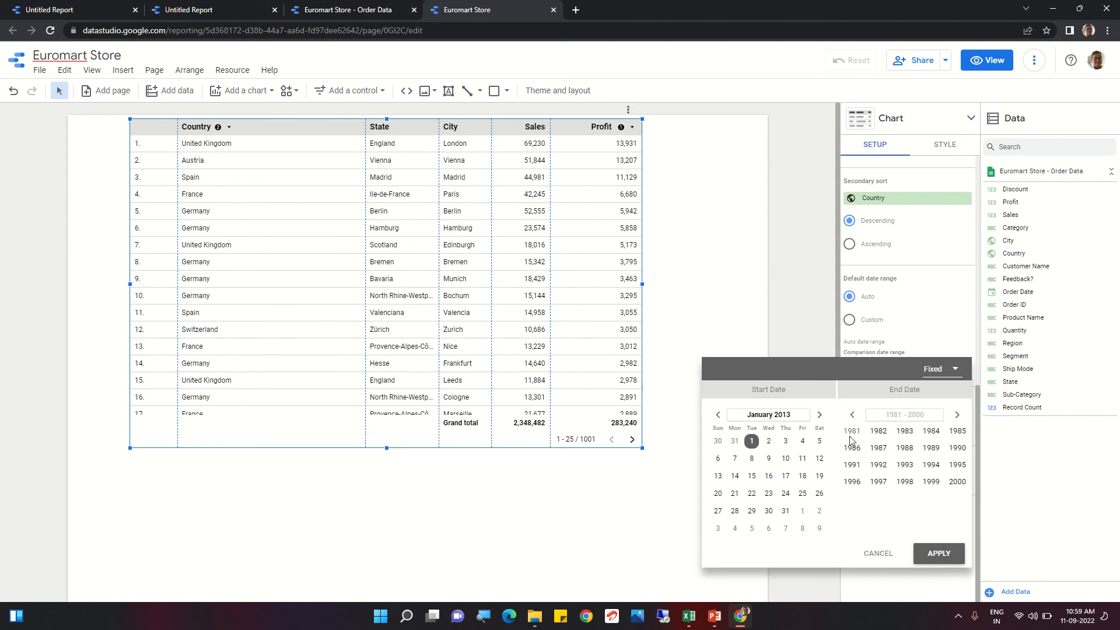
{"action": "left_click", "coordinate": [957, 415]}
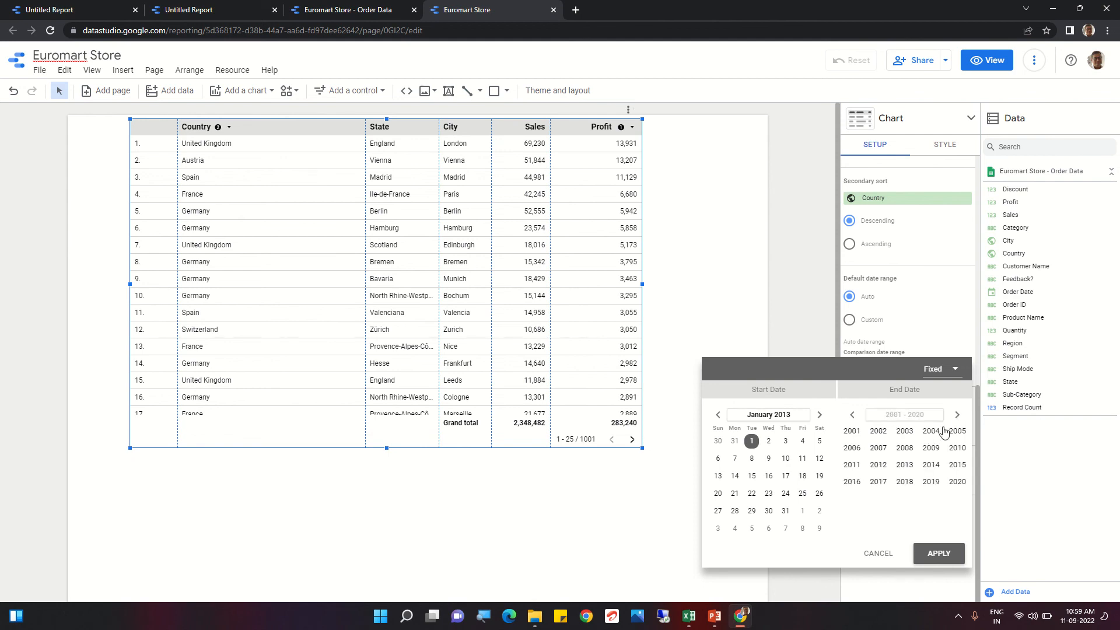
{"action": "double_click", "coordinate": [907, 465]}
{"action": "left_click", "coordinate": [909, 466]}
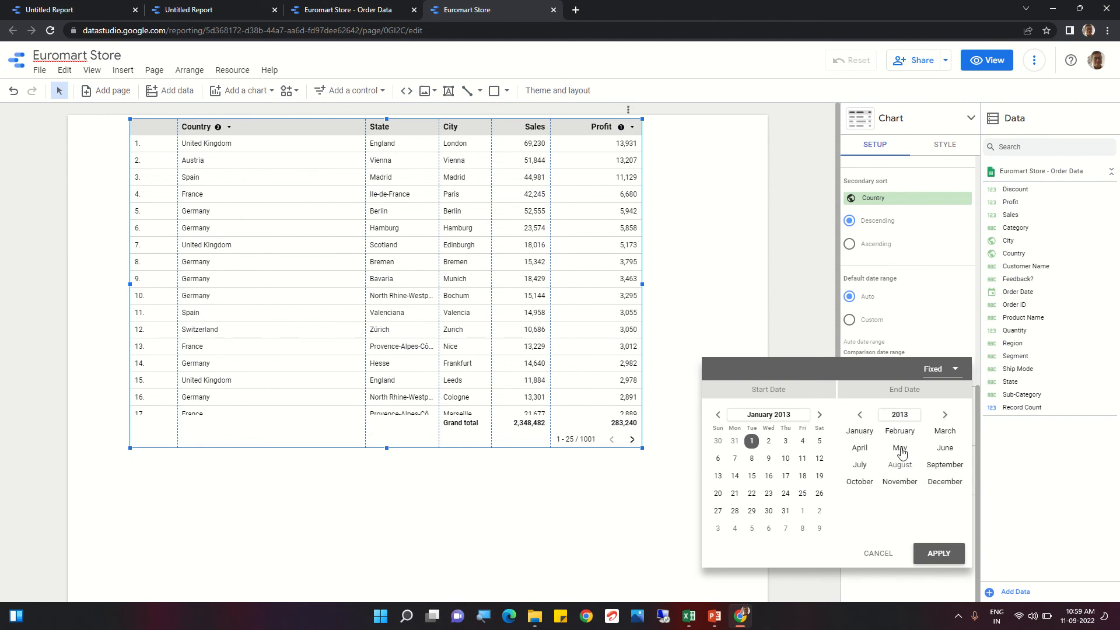
{"action": "left_click", "coordinate": [941, 486]}
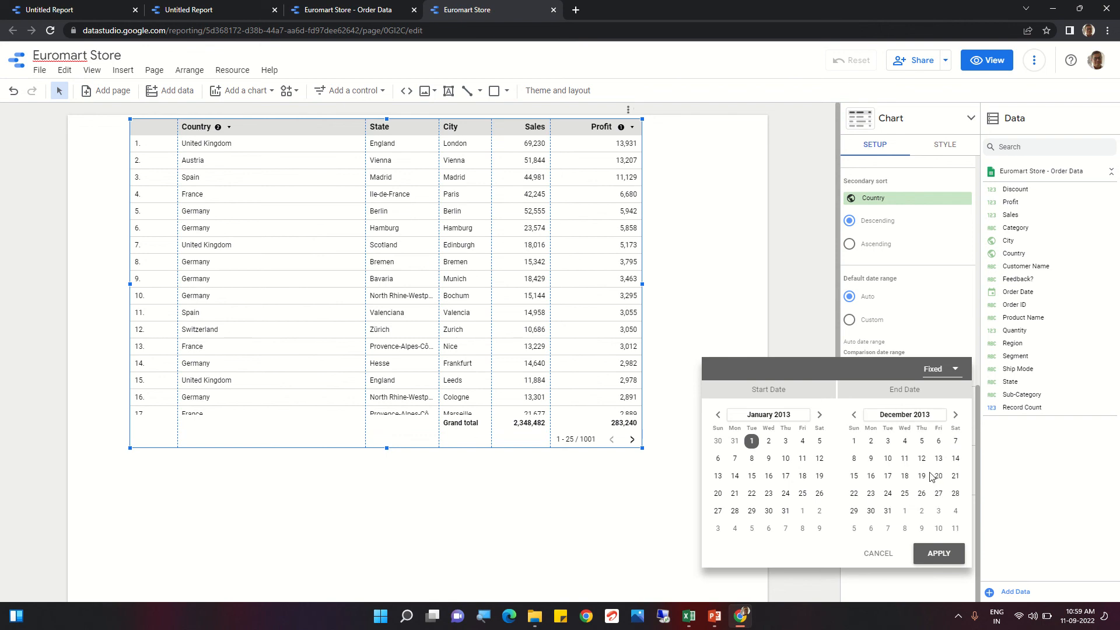
{"action": "left_click", "coordinate": [888, 511]}
{"action": "left_click", "coordinate": [939, 554]}
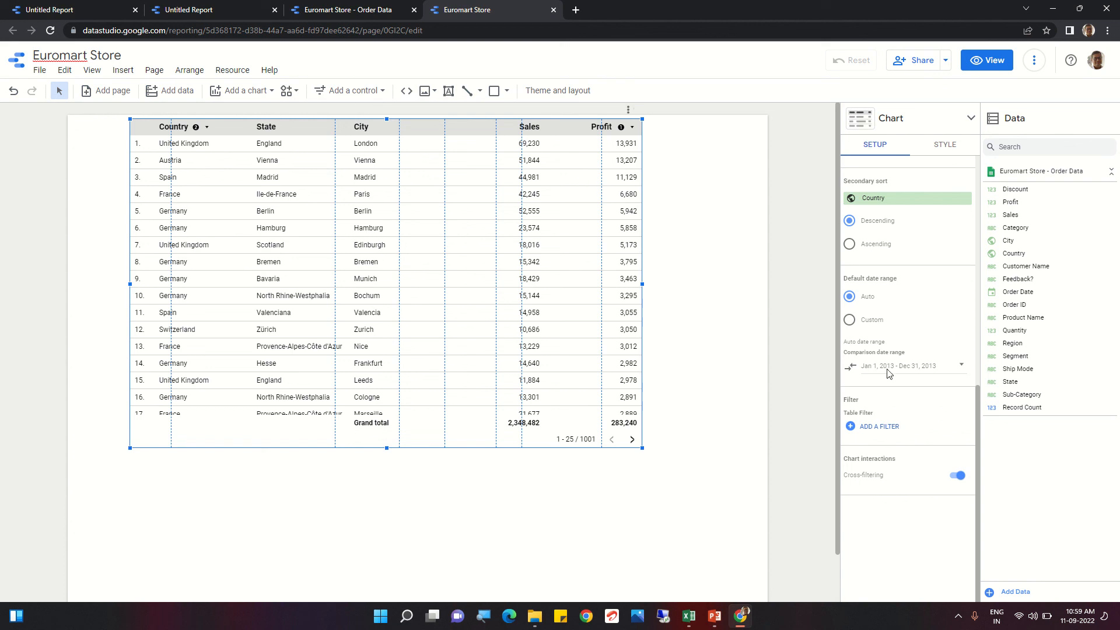
Step: Change the table's comparison date range to Previous period and apply it
{"action": "left_click", "coordinate": [963, 366]}
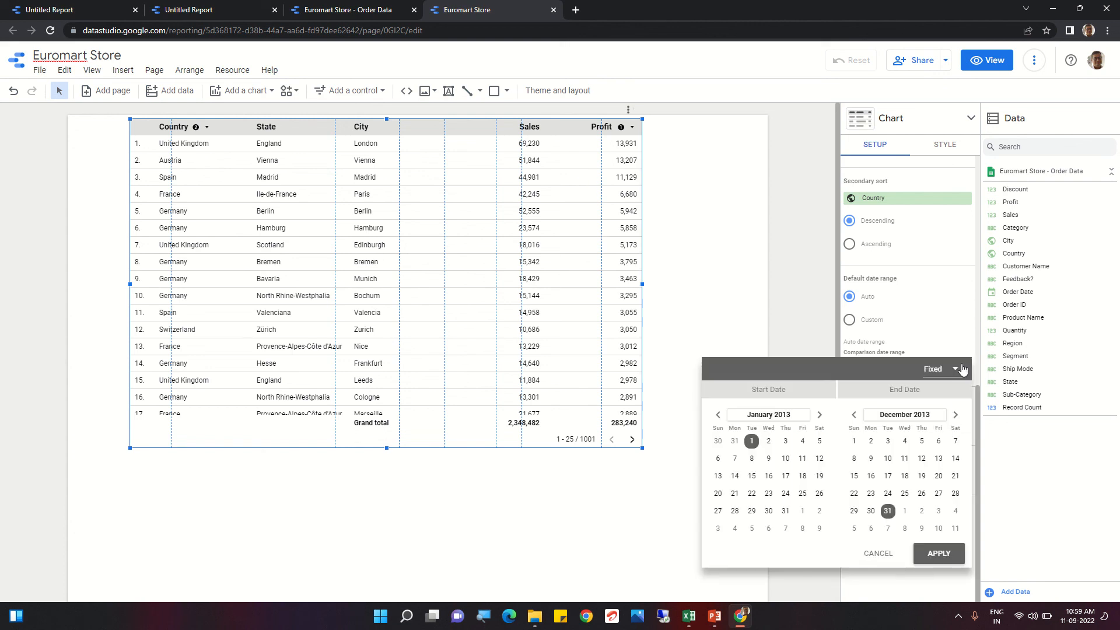
{"action": "left_click", "coordinate": [956, 370]}
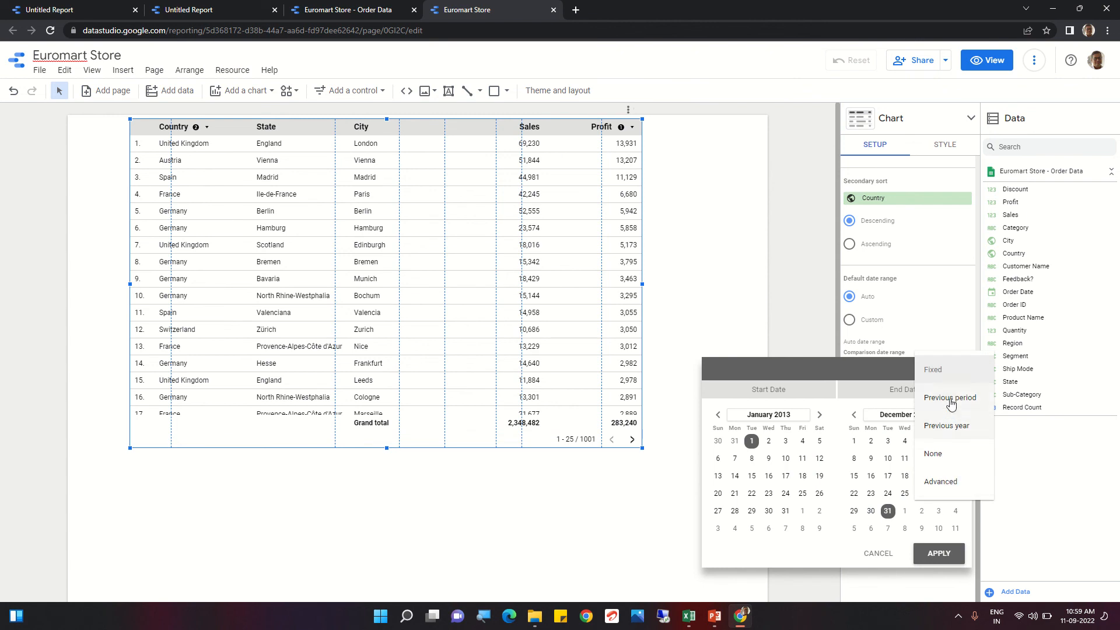
{"action": "left_click", "coordinate": [951, 372]}
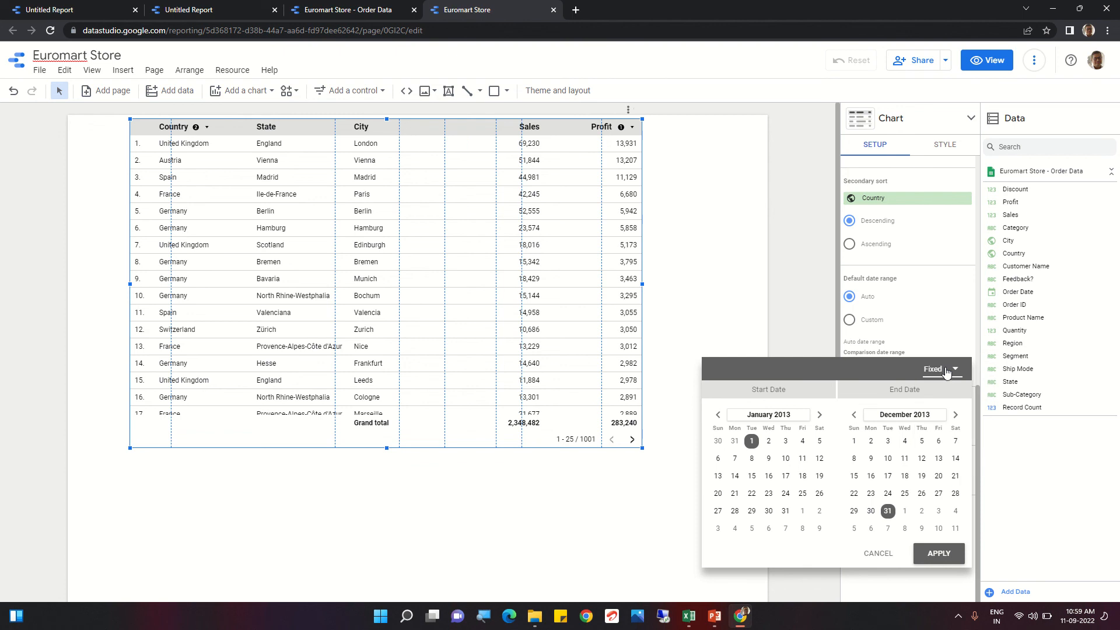
{"action": "left_click", "coordinate": [957, 373]}
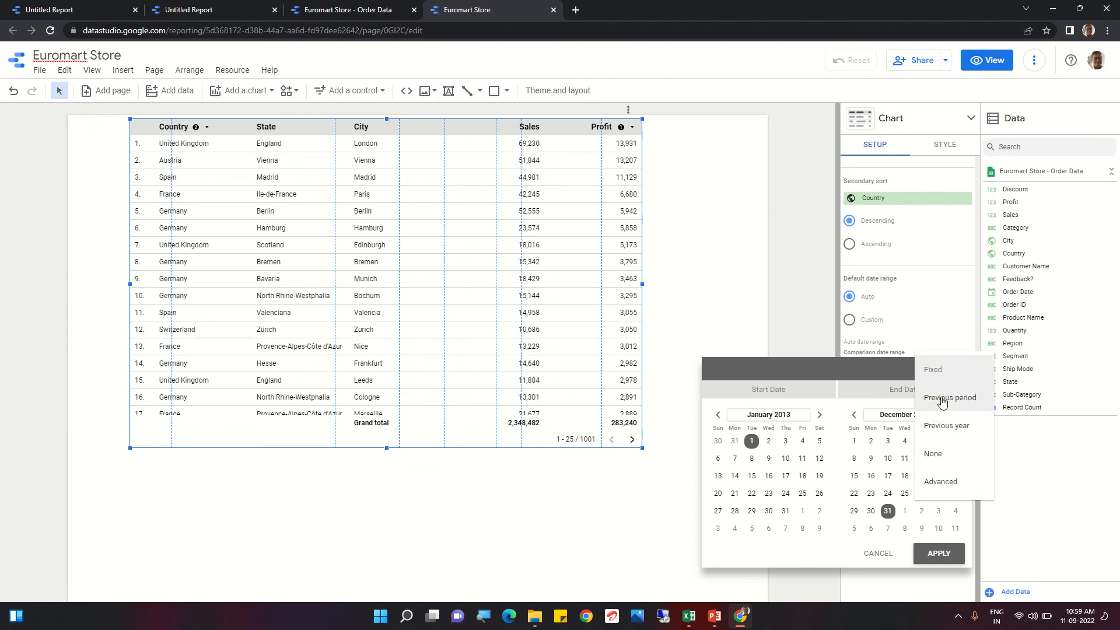
{"action": "left_click", "coordinate": [942, 399]}
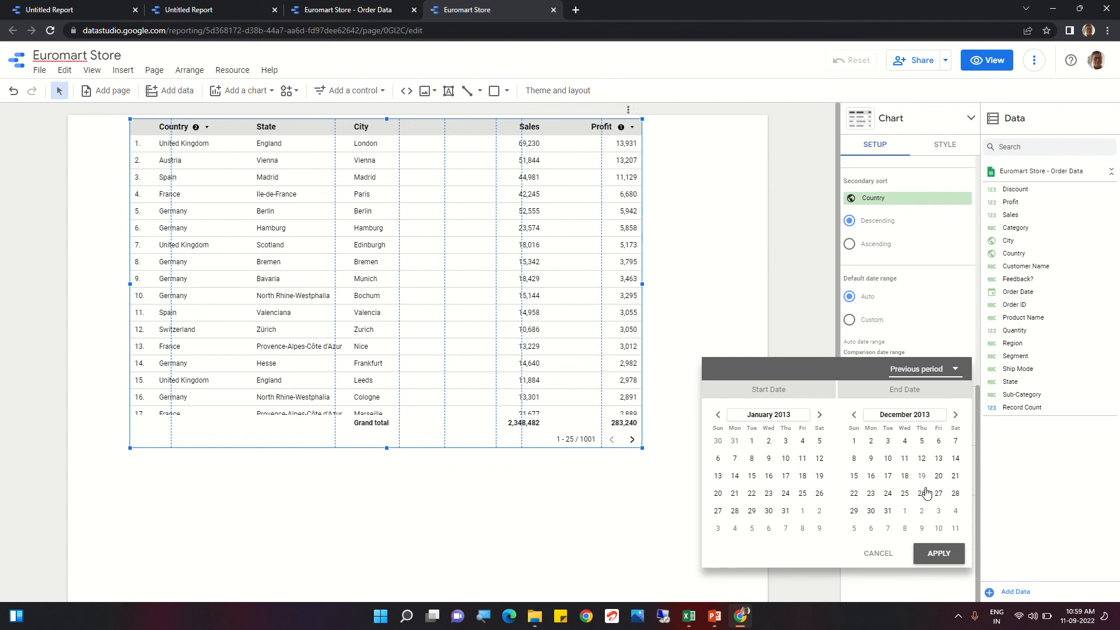
{"action": "left_click", "coordinate": [937, 553]}
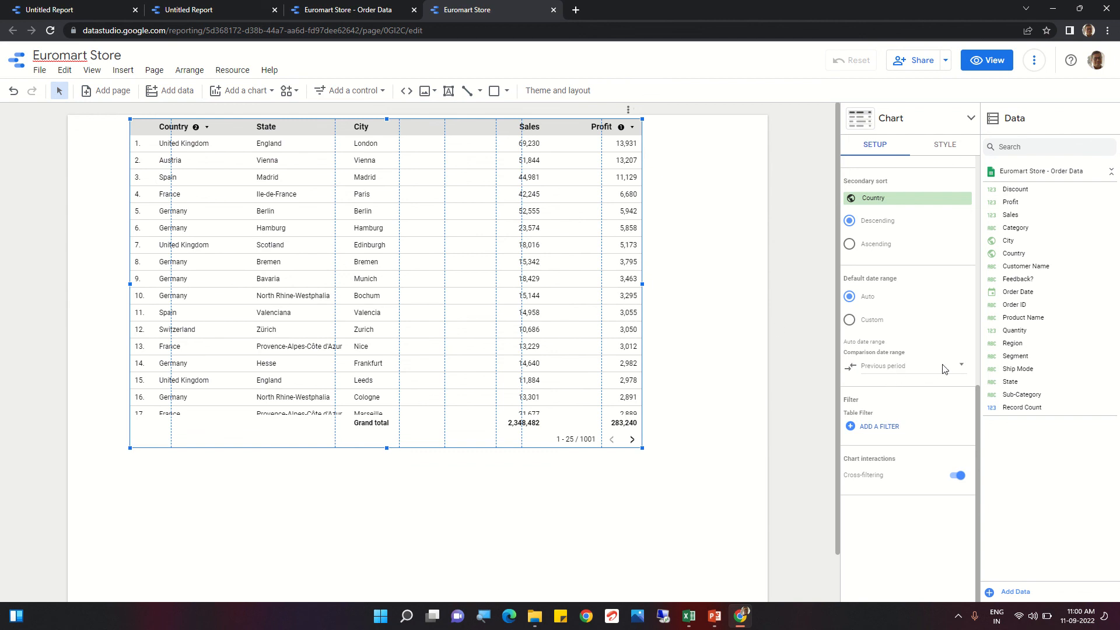
Step: Switch the table's comparison date range to Fixed and set its start date to January 1, 2013
{"action": "left_click", "coordinate": [961, 368]}
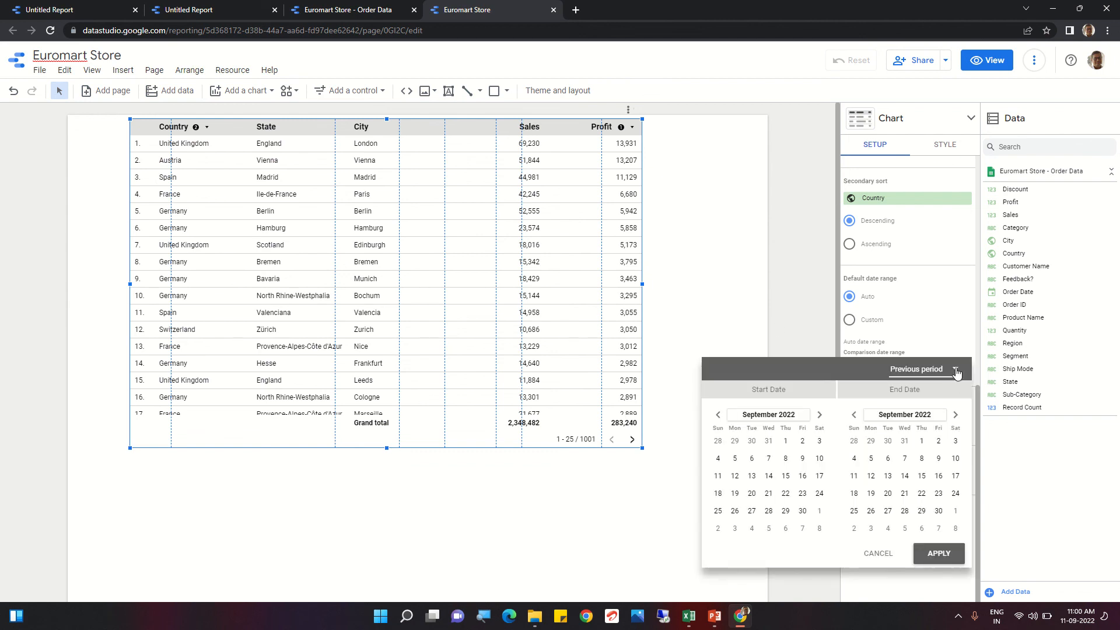
{"action": "left_click", "coordinate": [956, 370]}
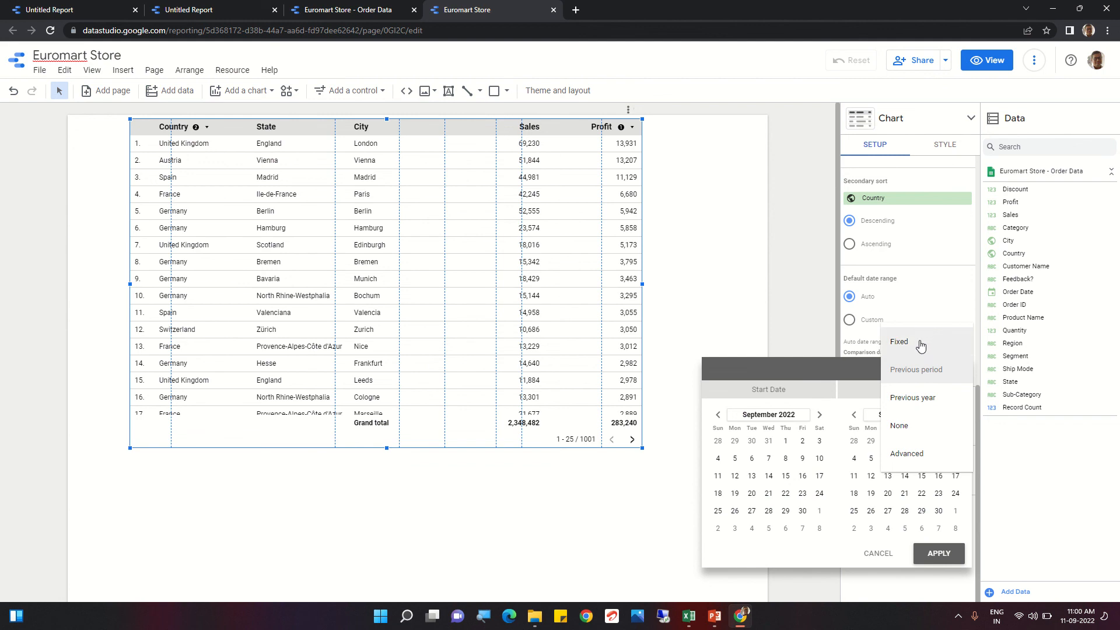
{"action": "left_click", "coordinate": [898, 345]}
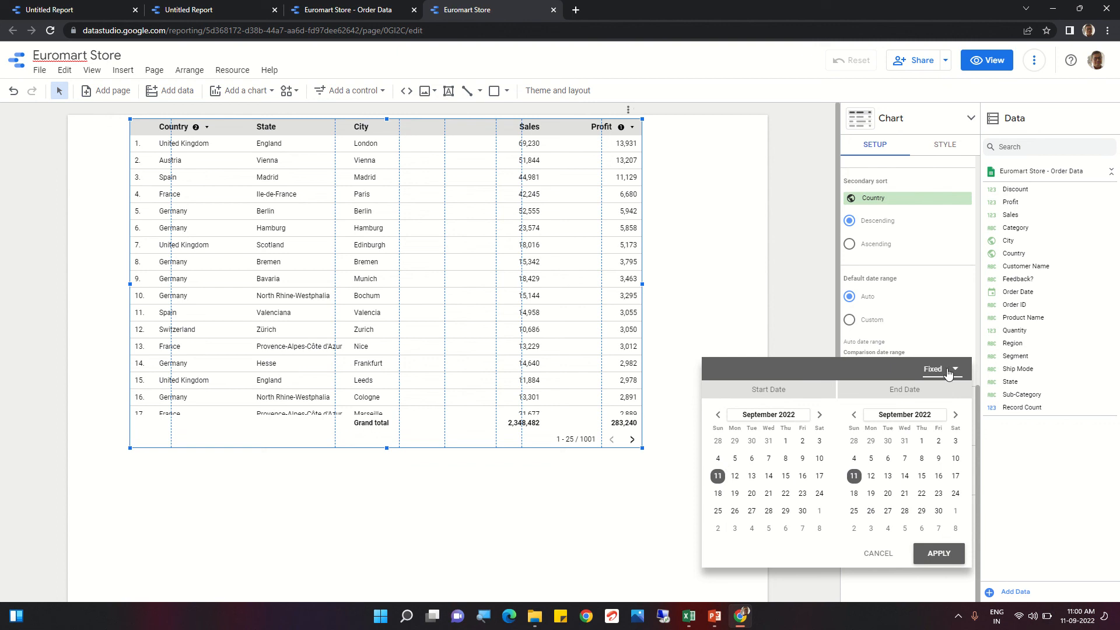
{"action": "left_click", "coordinate": [797, 415]}
{"action": "left_click", "coordinate": [764, 415]}
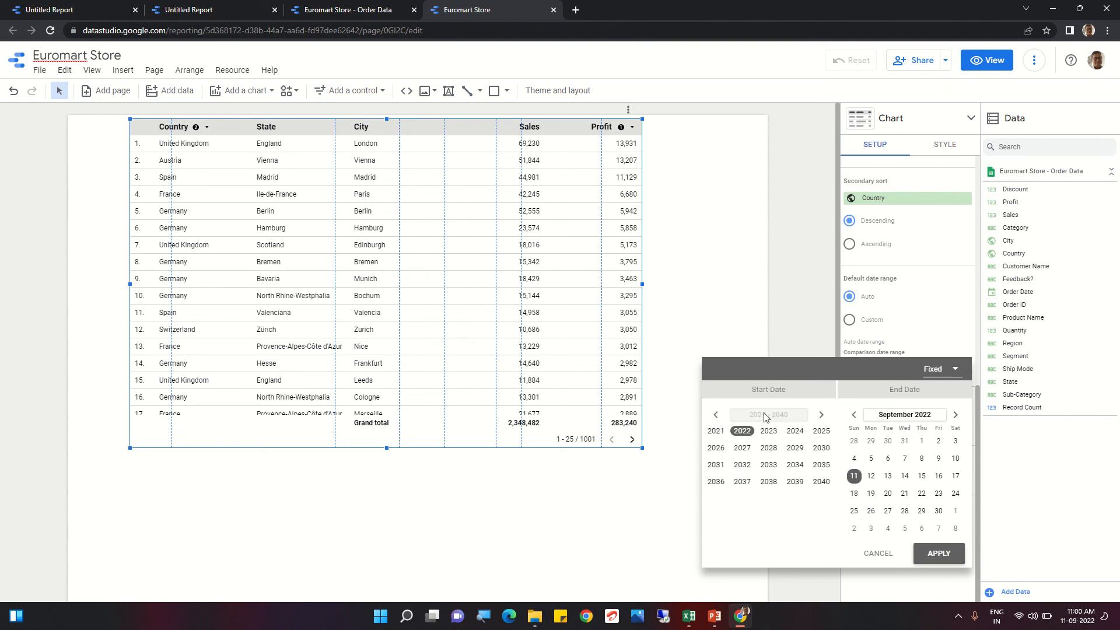
{"action": "left_click", "coordinate": [717, 416]}
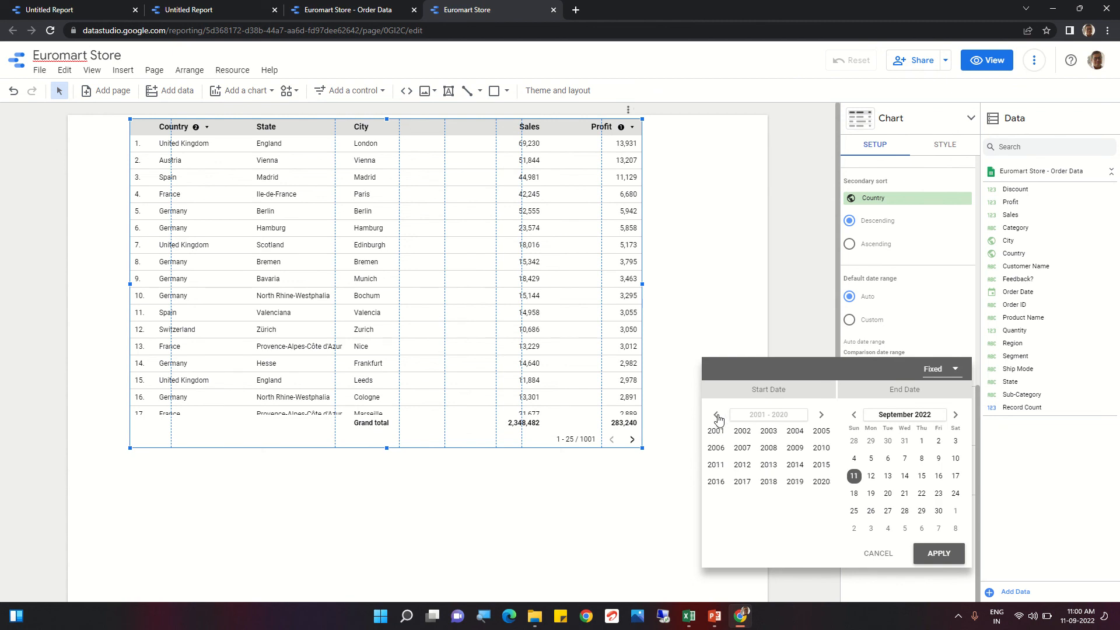
{"action": "left_click", "coordinate": [767, 465]}
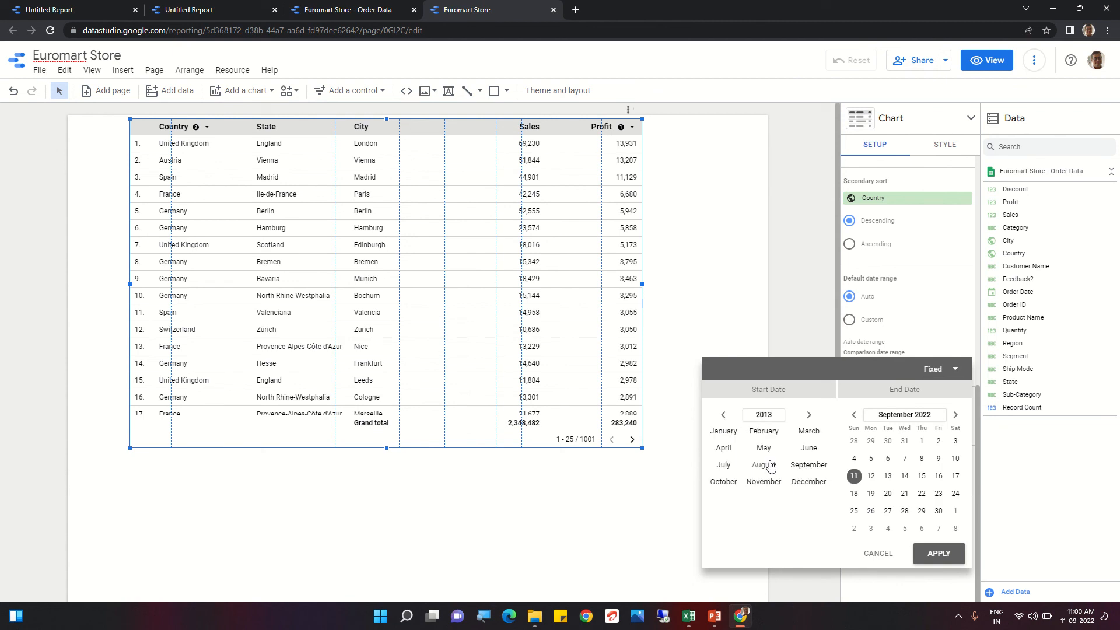
{"action": "left_click", "coordinate": [729, 432]}
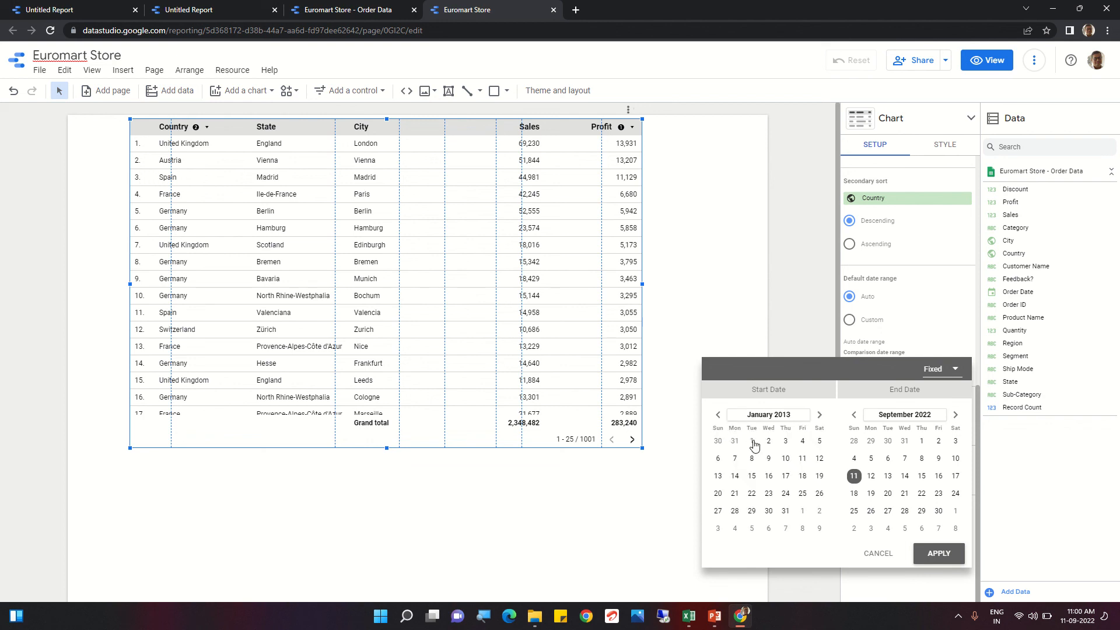
{"action": "left_click", "coordinate": [753, 442]}
Step: Set the end date of the comparison date range to January 8, 2013 and apply the range
{"action": "left_click", "coordinate": [912, 422]}
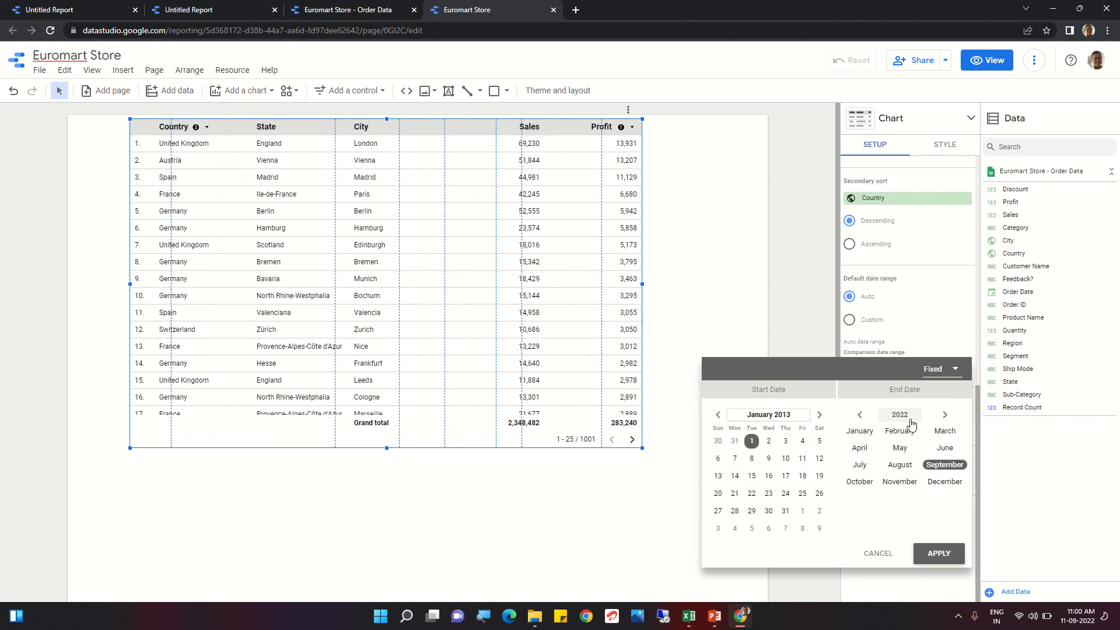
{"action": "left_click", "coordinate": [899, 416]}
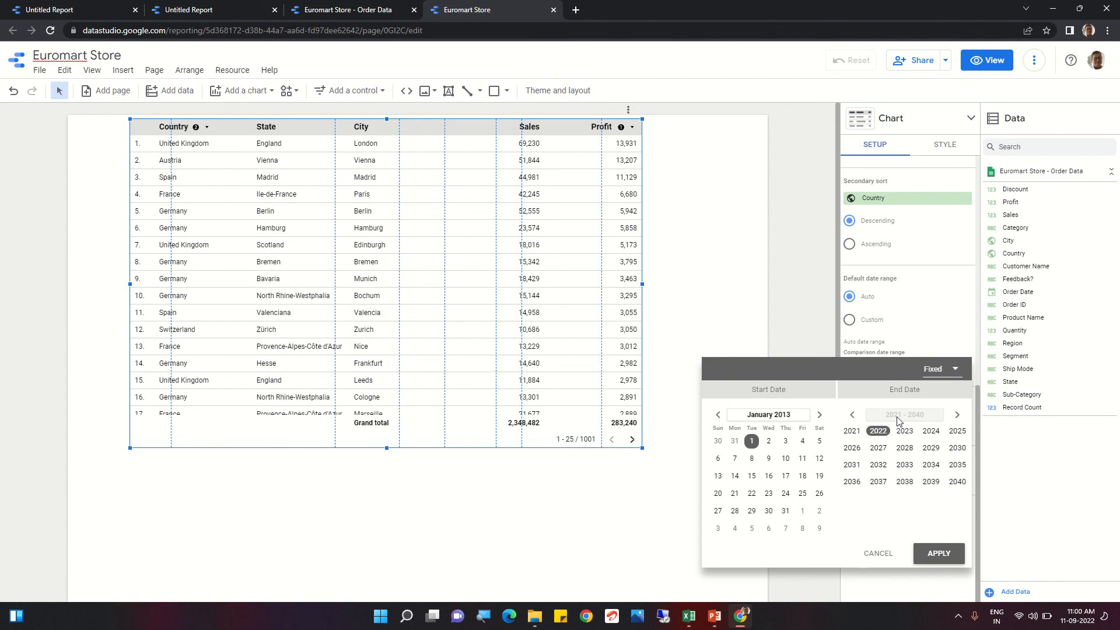
{"action": "left_click", "coordinate": [853, 416]}
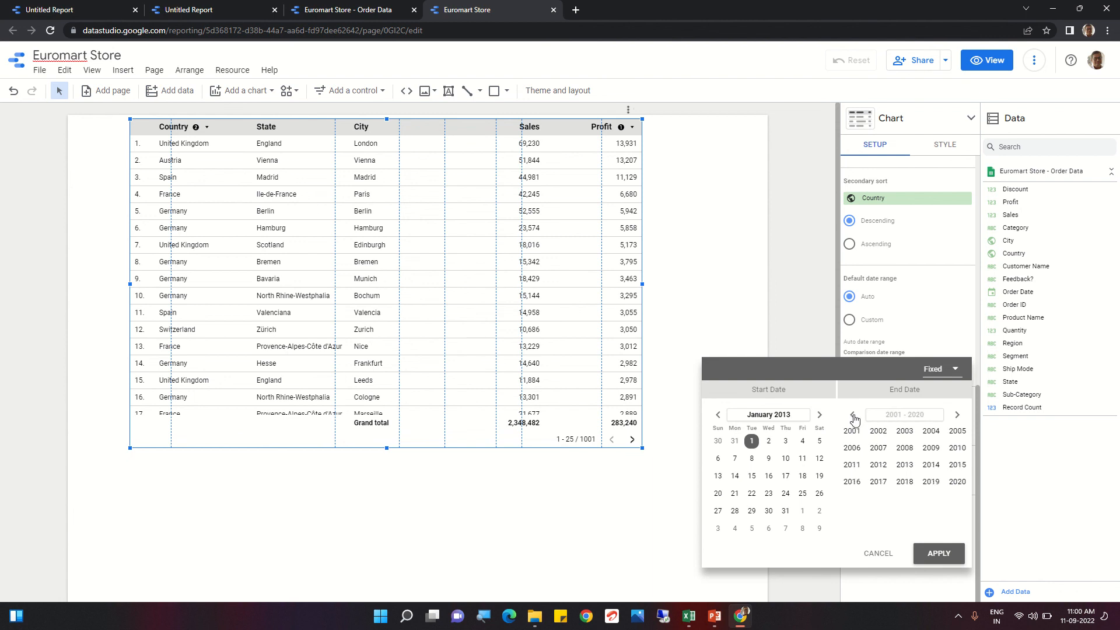
{"action": "left_click", "coordinate": [909, 467]}
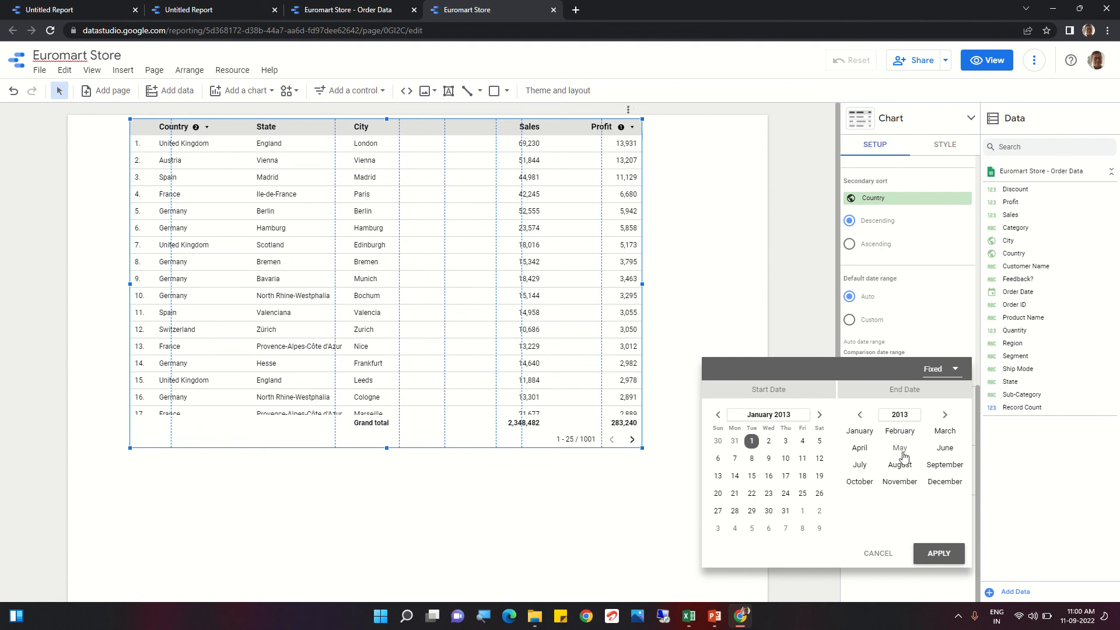
{"action": "left_click", "coordinate": [863, 433]}
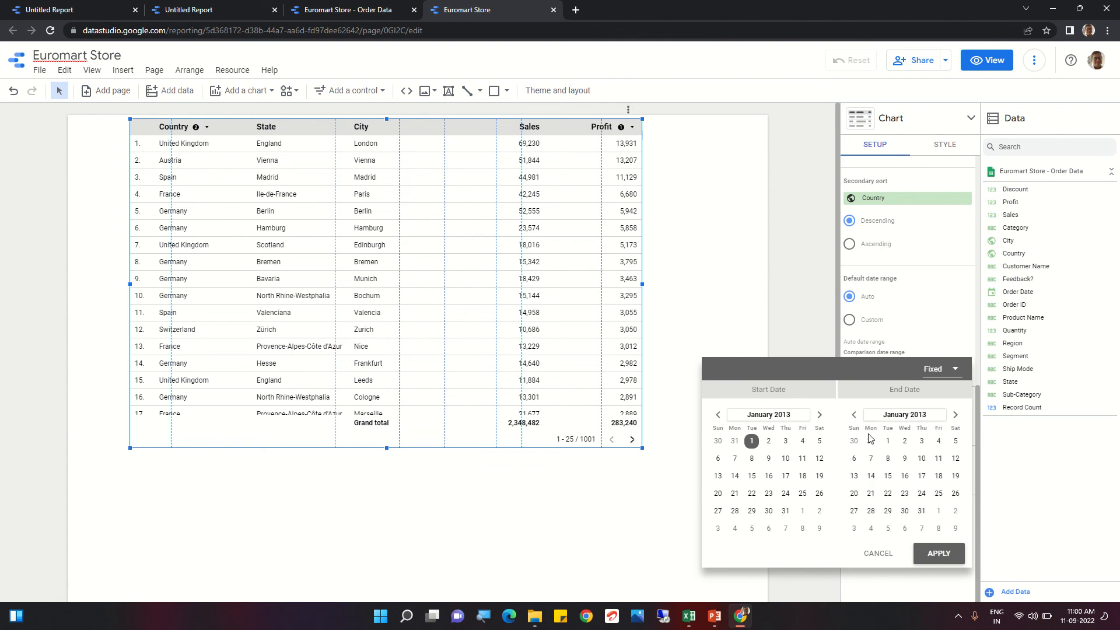
{"action": "left_click", "coordinate": [888, 461]}
{"action": "left_click", "coordinate": [940, 555]}
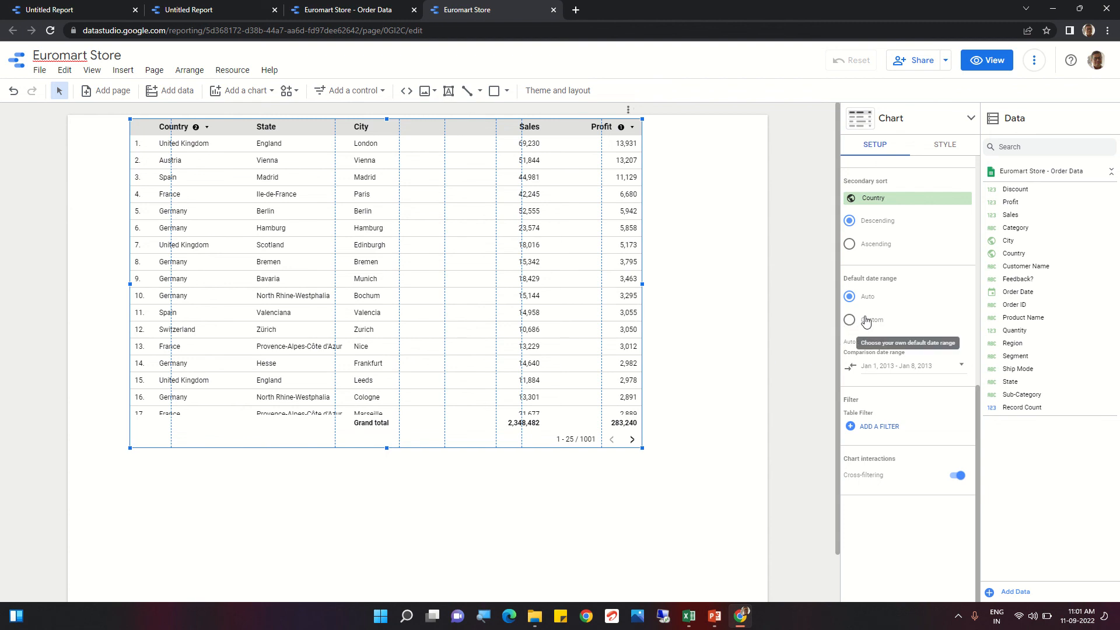
{"action": "scroll", "coordinate": [879, 266], "scroll_direction": "up", "scroll_amount": 3}
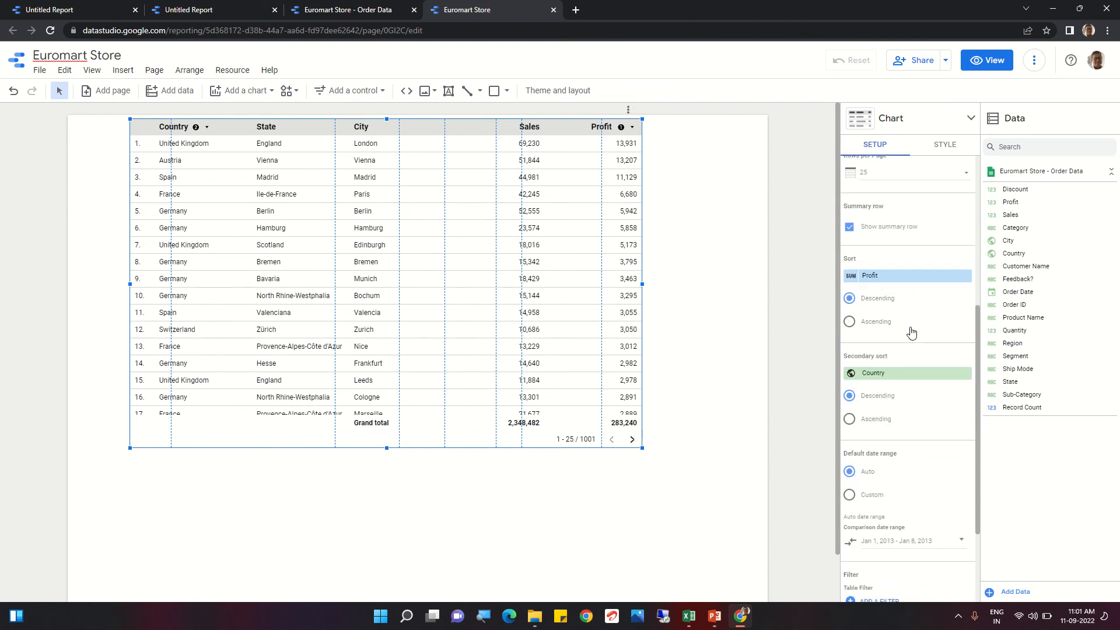
{"action": "scroll", "coordinate": [911, 378], "scroll_direction": "down", "scroll_amount": 1}
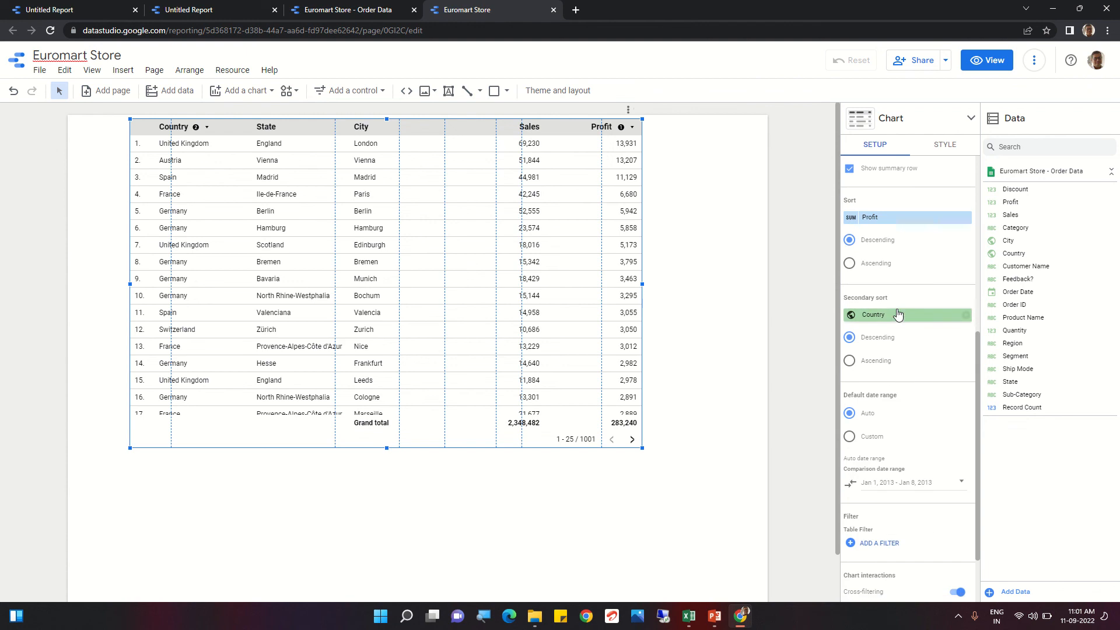
{"action": "scroll", "coordinate": [891, 353], "scroll_direction": "down", "scroll_amount": 1}
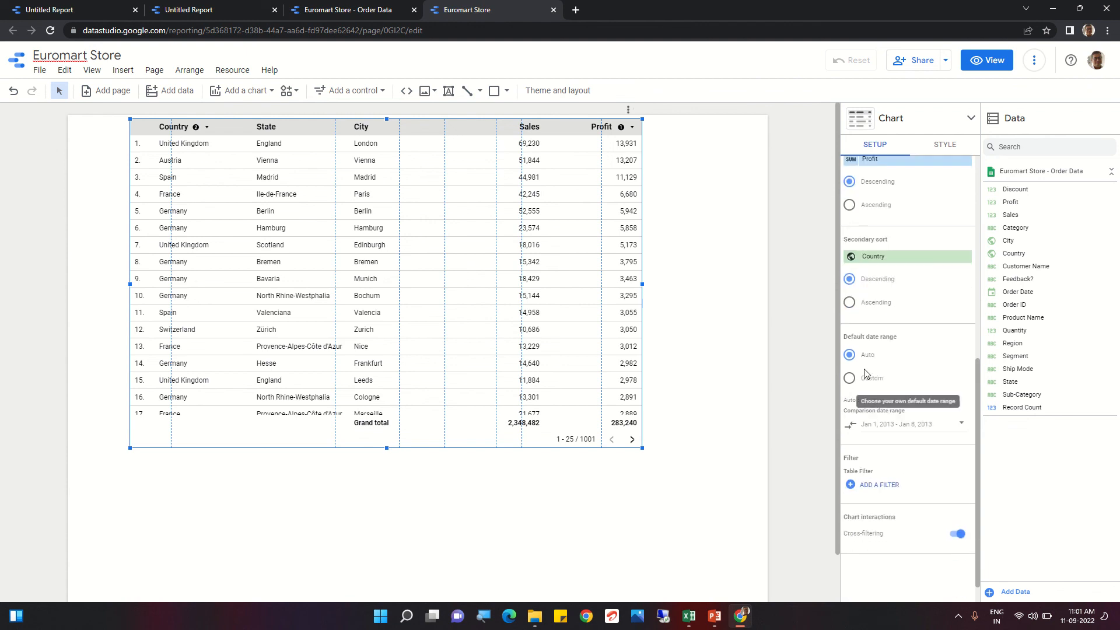